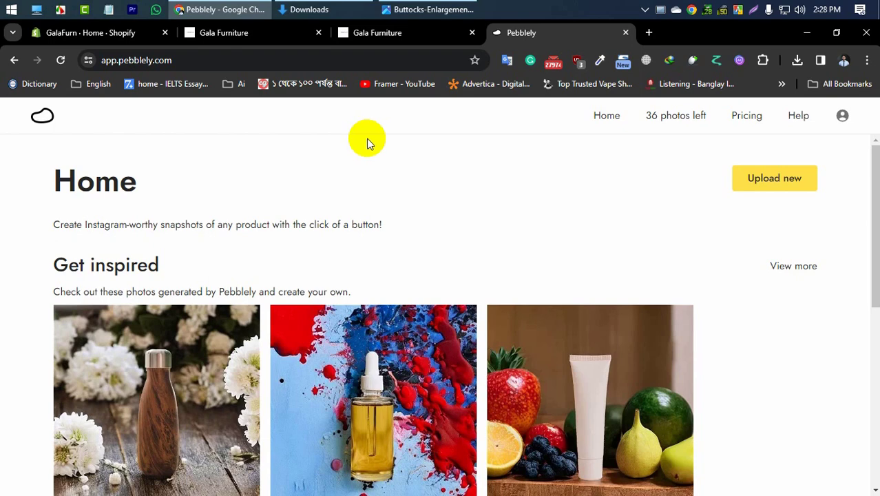
Step: Upload the AILKE grape shower gel photo from the Downloads folder as a new product asset
click(117, 63)
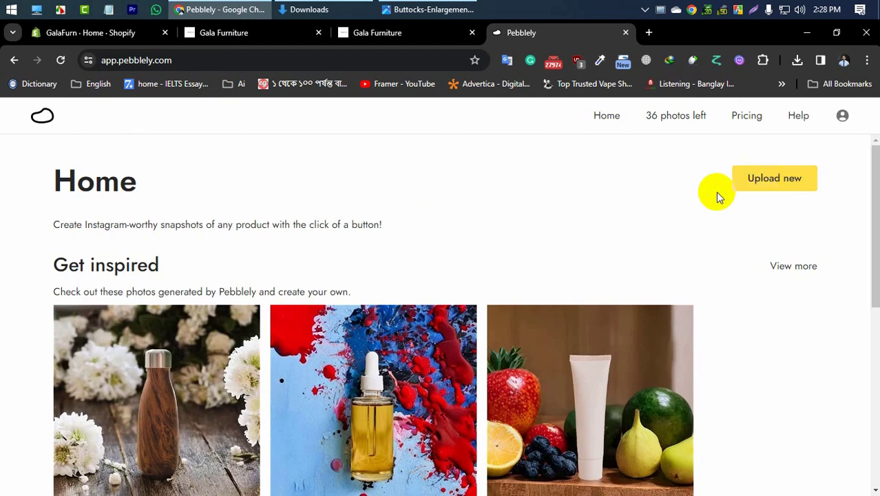
click(764, 179)
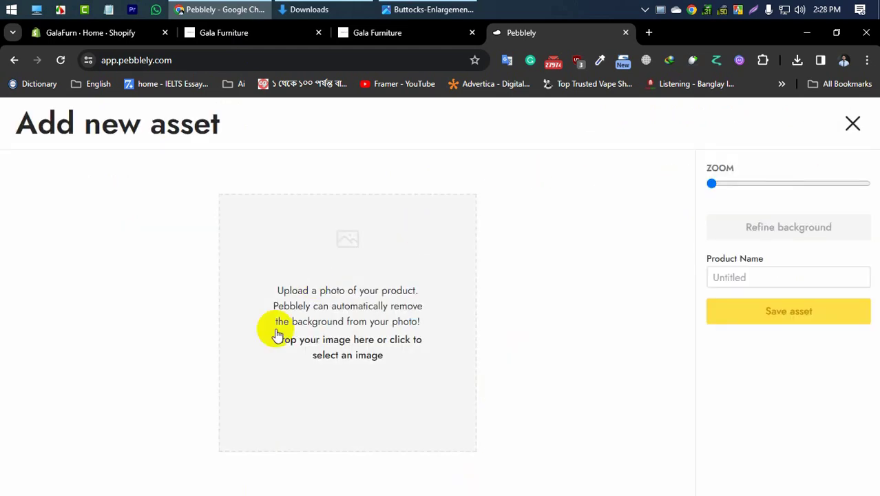
click(349, 361)
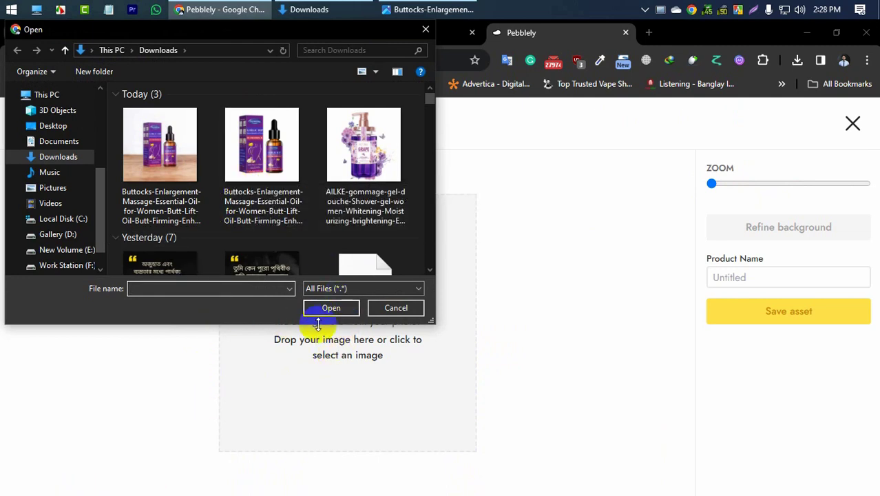
click(357, 163)
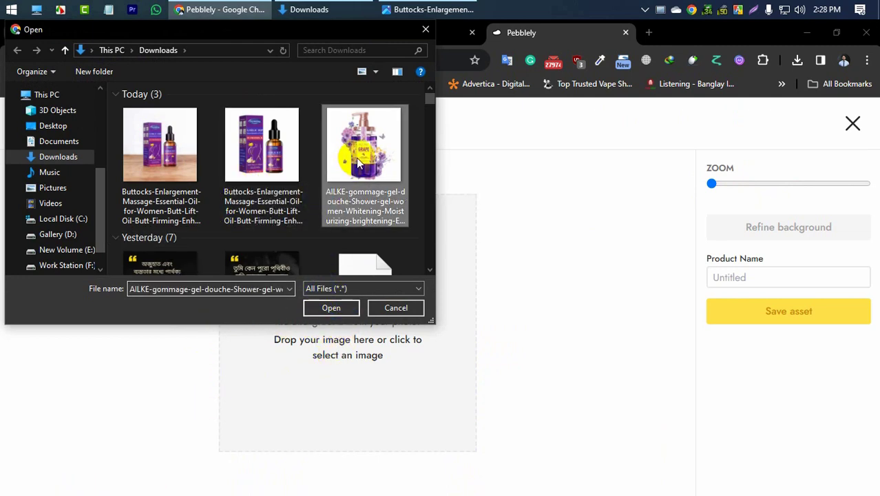
click(331, 307)
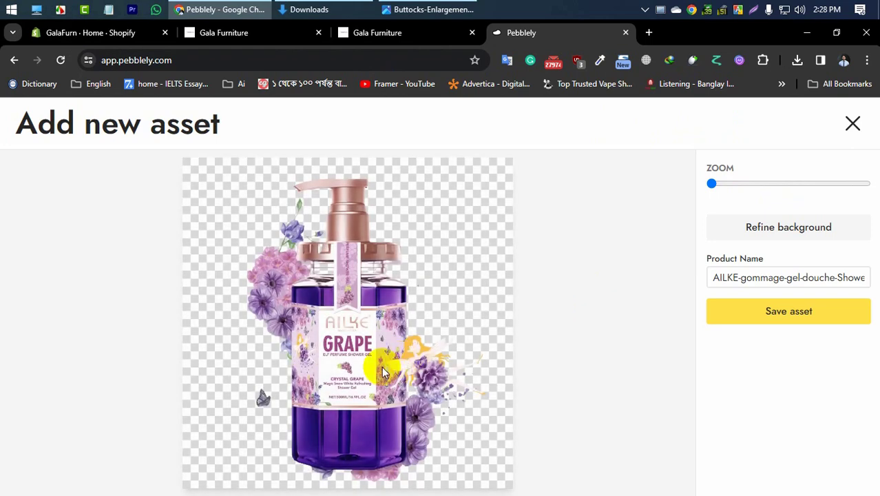
Step: Refine the shower gel photo by undoing its automatic background removal, preview it and save the asset
click(785, 225)
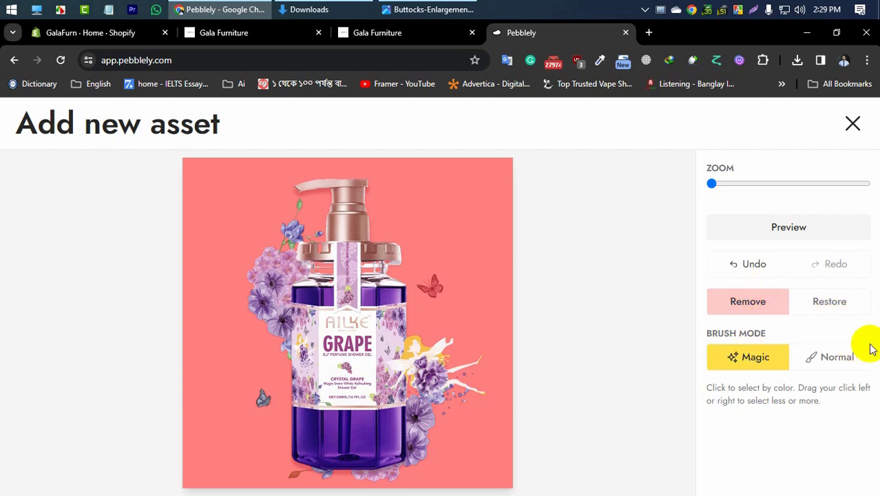
click(838, 358)
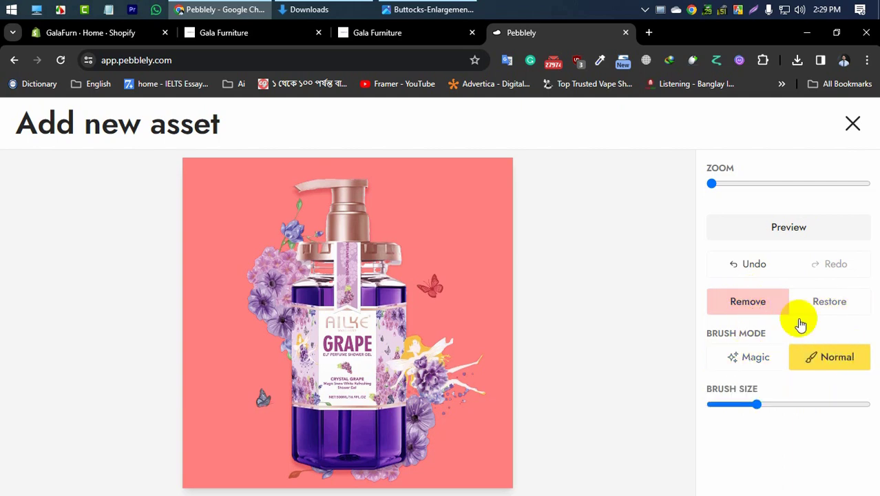
click(752, 262)
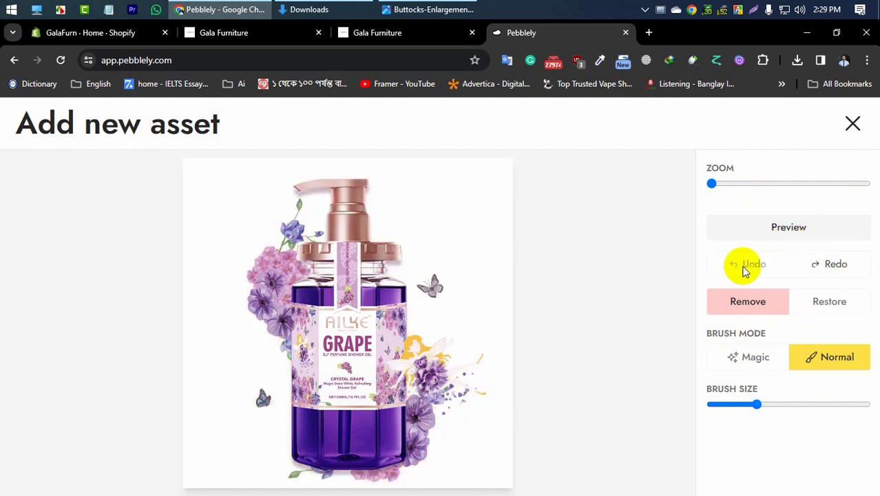
click(755, 358)
click(826, 309)
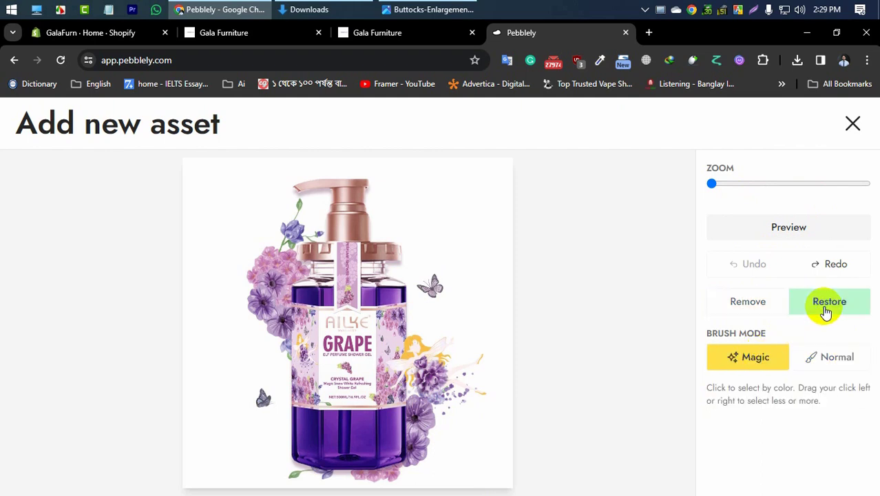
click(841, 265)
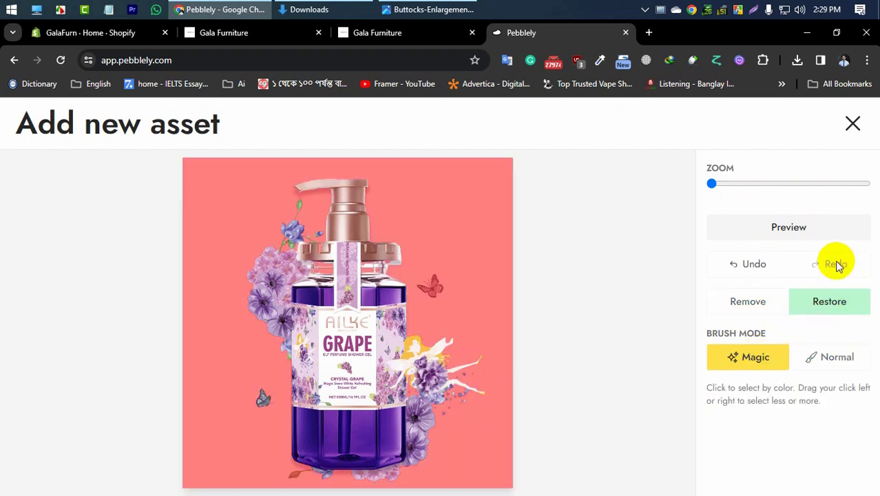
click(738, 263)
click(787, 234)
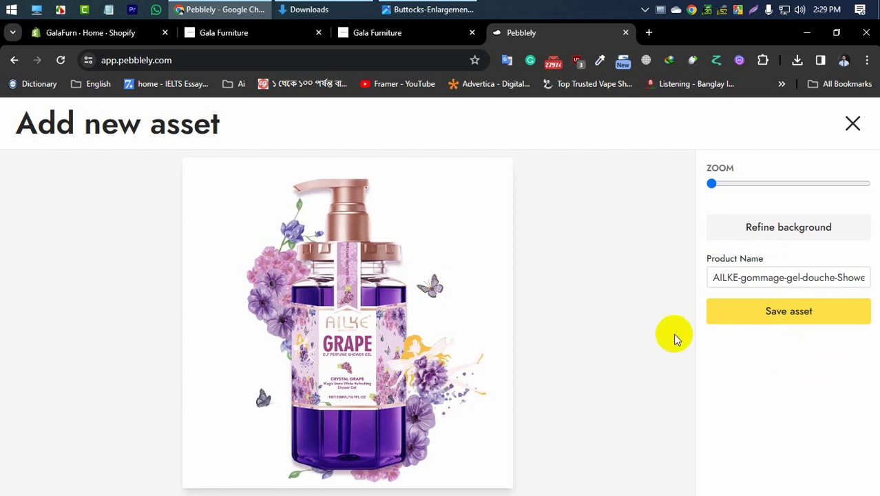
click(801, 311)
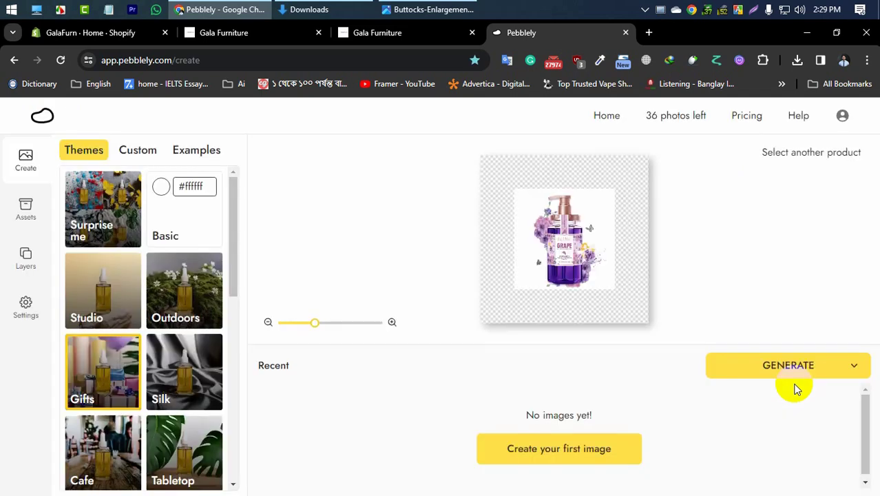
Step: Browse the background themes, choose Studio and generate images of the shower gel
click(153, 316)
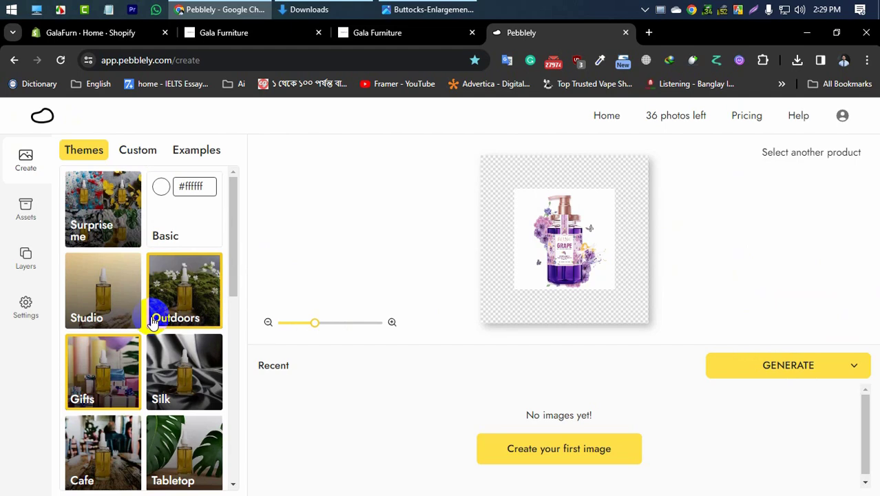
scroll(102, 251, down, 10)
click(109, 261)
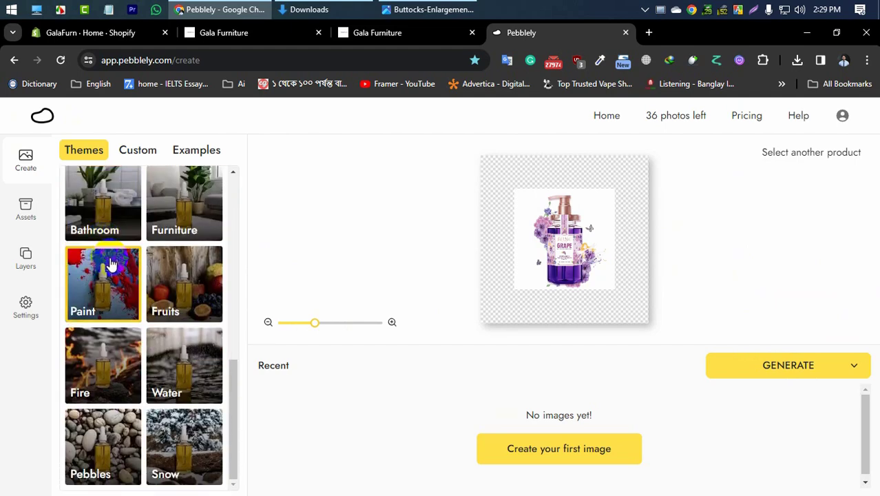
scroll(136, 294, up, 5)
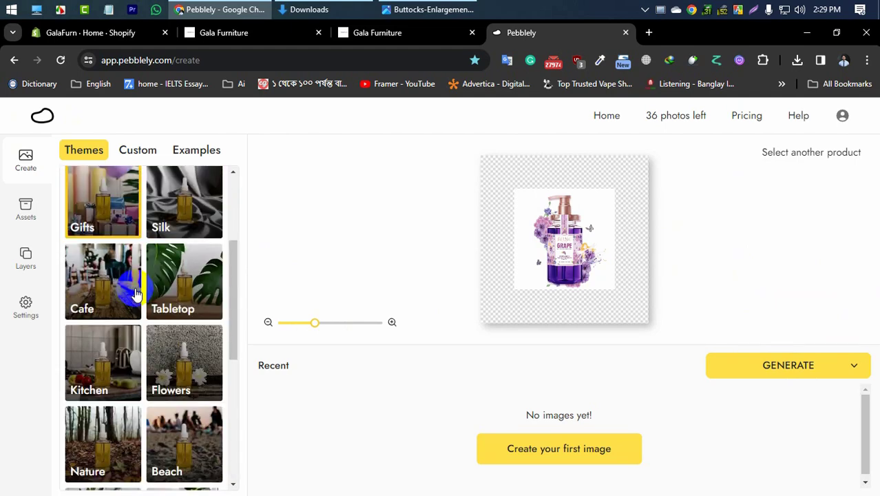
scroll(135, 294, up, 3)
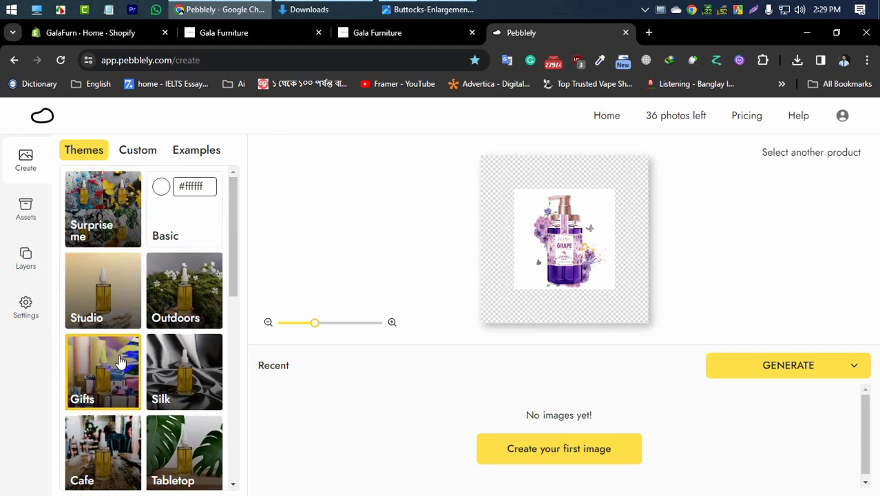
click(115, 307)
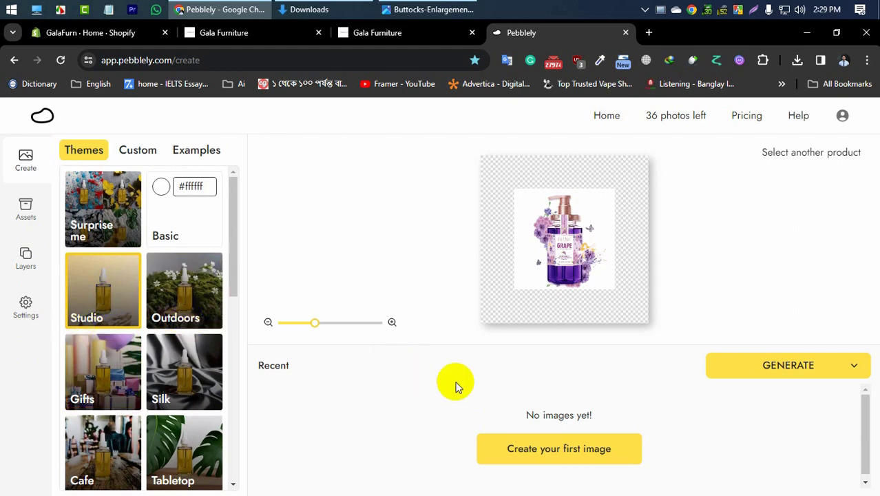
click(770, 371)
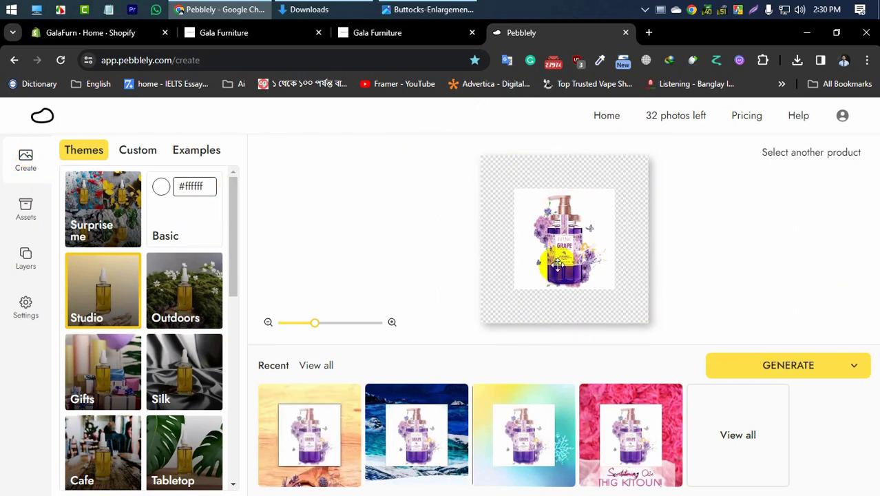
Step: Upload the AILKE shower gel photo again from the home page and save the asset with its background removed
scroll(584, 258, down, 3)
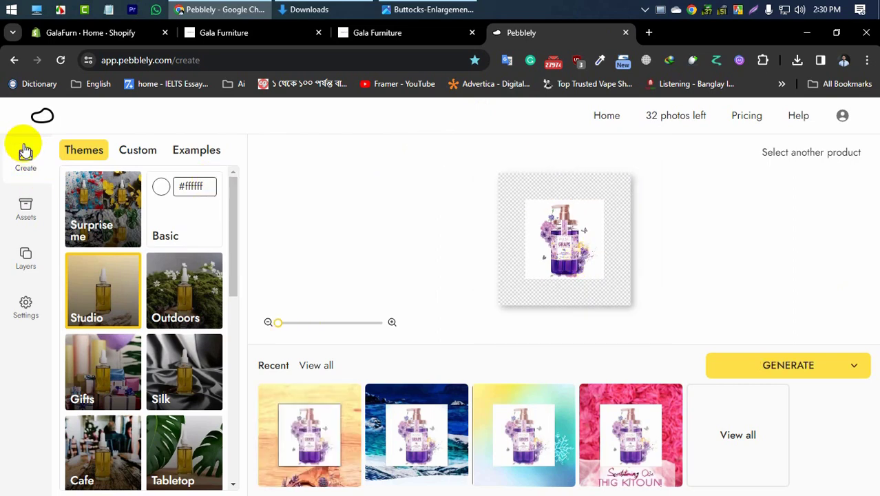
click(43, 121)
scroll(441, 269, down, 5)
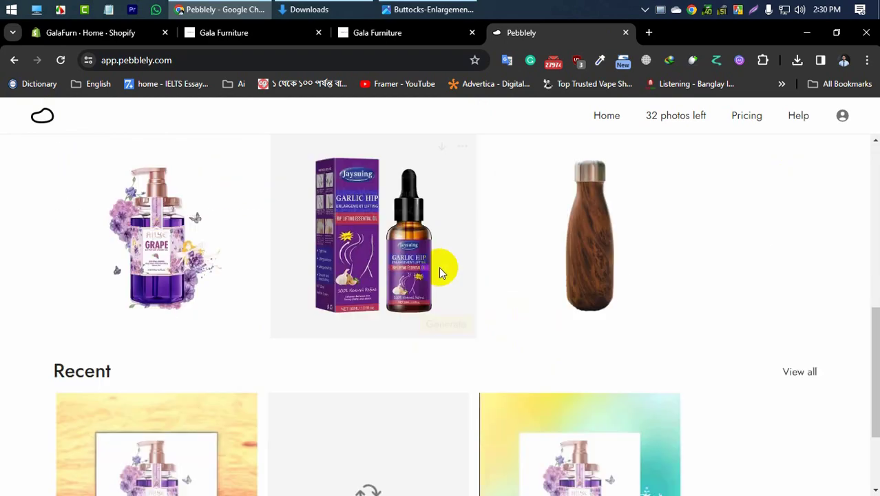
scroll(169, 279, up, 4)
scroll(170, 289, down, 4)
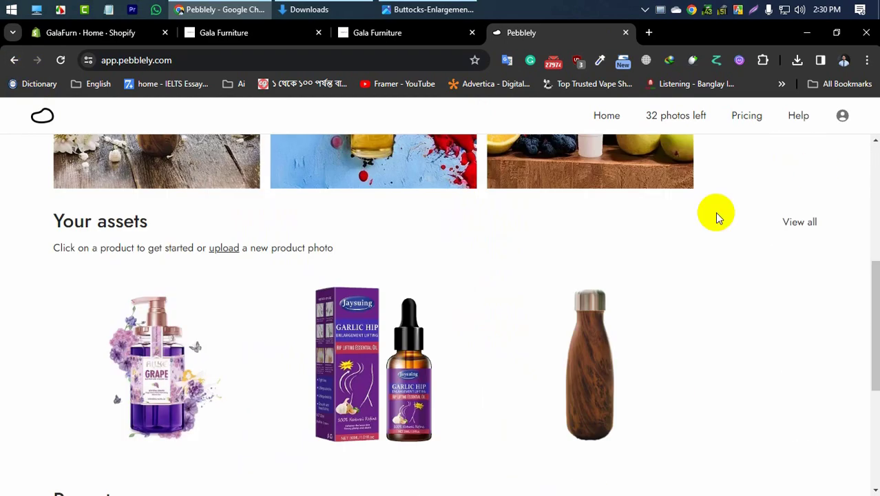
scroll(716, 217, up, 5)
click(770, 179)
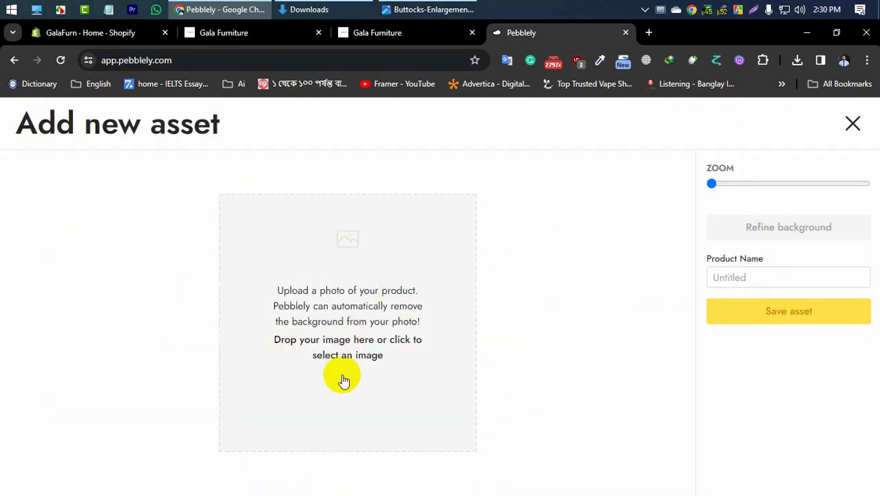
click(301, 382)
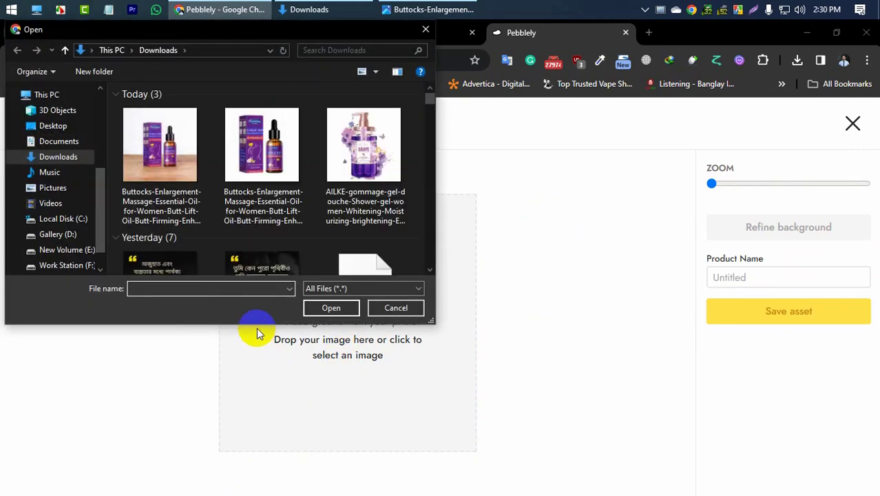
click(380, 148)
click(331, 308)
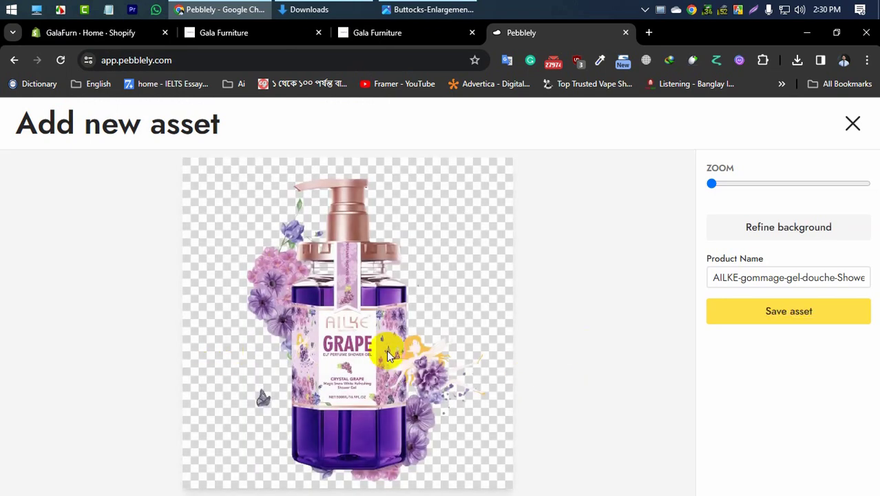
click(782, 314)
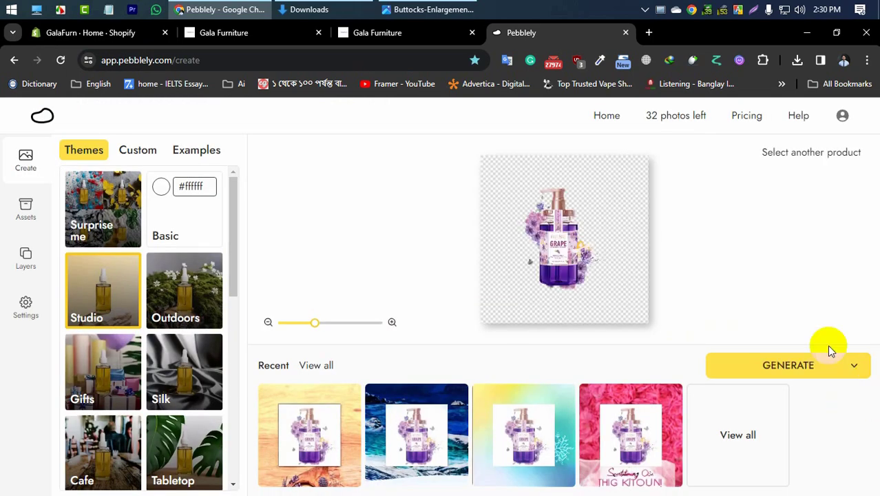
Step: Shrink the cut-out shower gel to the minimum size on the canvas and generate images with the Studio theme
scroll(754, 275, down, 3)
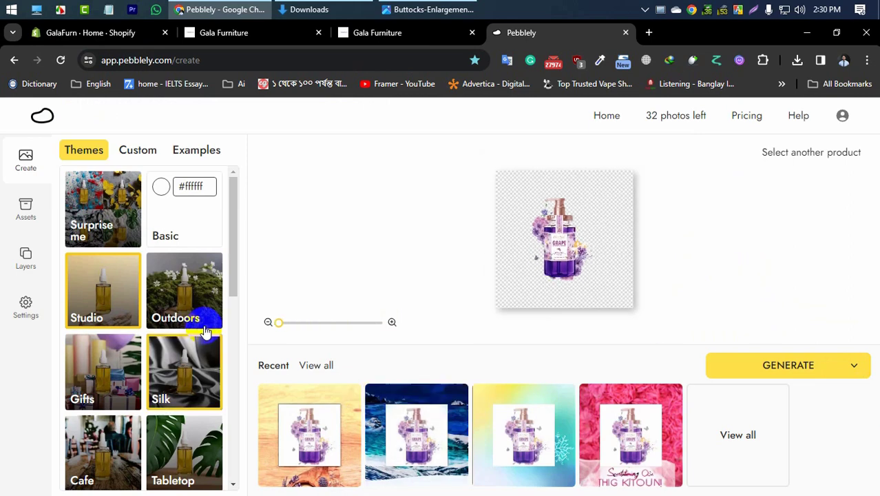
click(183, 312)
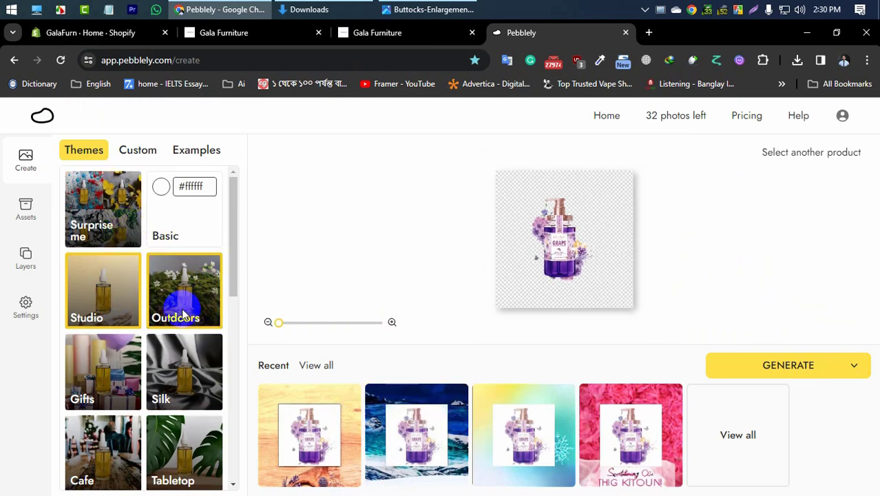
click(763, 366)
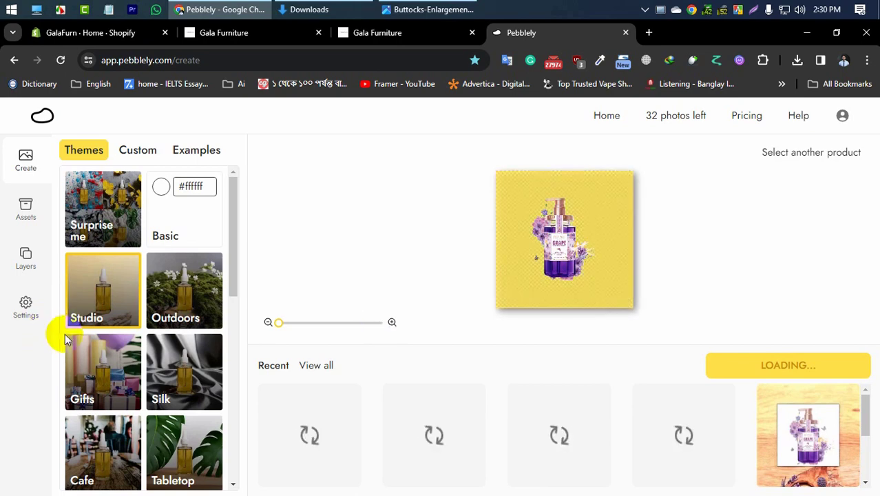
click(122, 320)
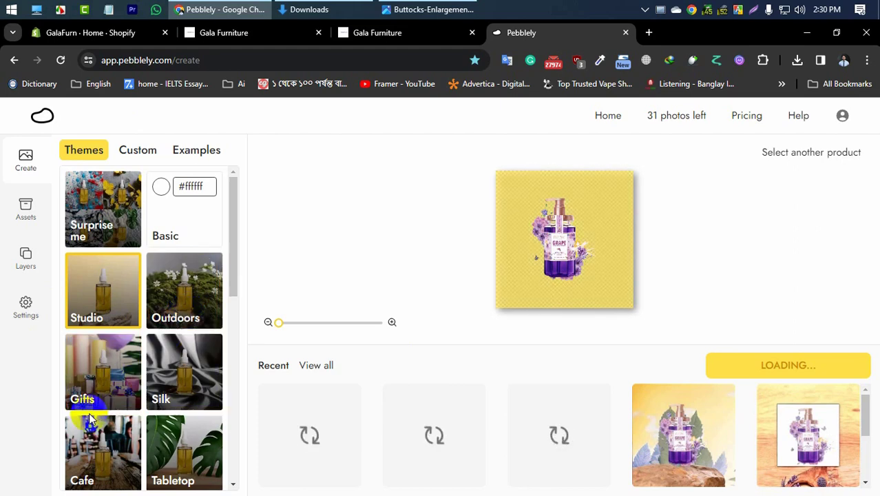
scroll(103, 413, down, 3)
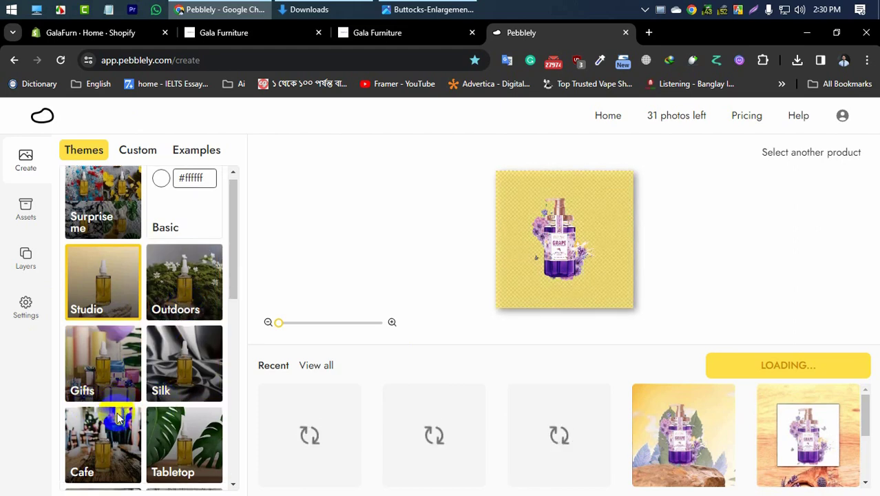
click(87, 408)
scroll(111, 344, down, 5)
scroll(112, 344, up, 7)
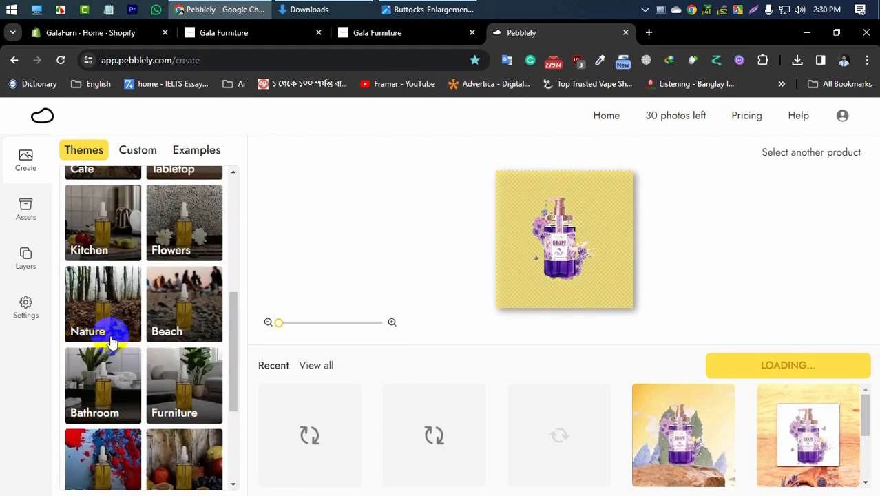
click(212, 352)
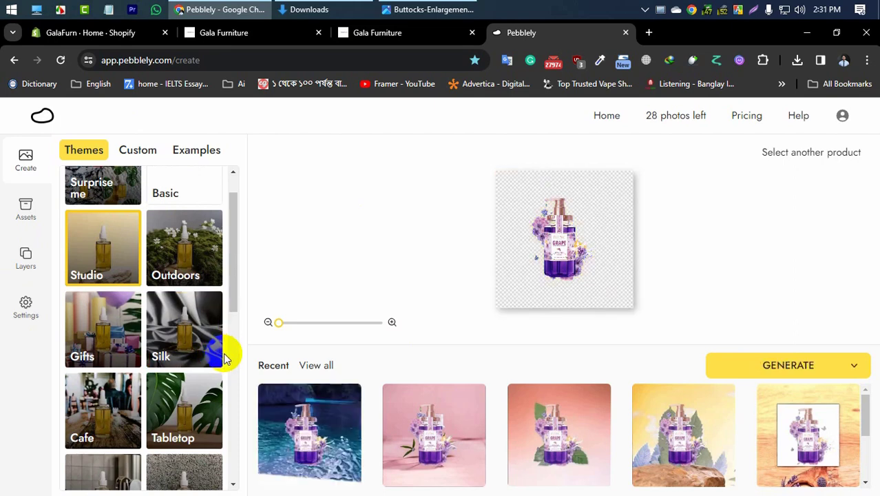
Step: Download the generated pink-background shower gel image and view it maximized in the photo viewer before returning to Pebblely
click(435, 441)
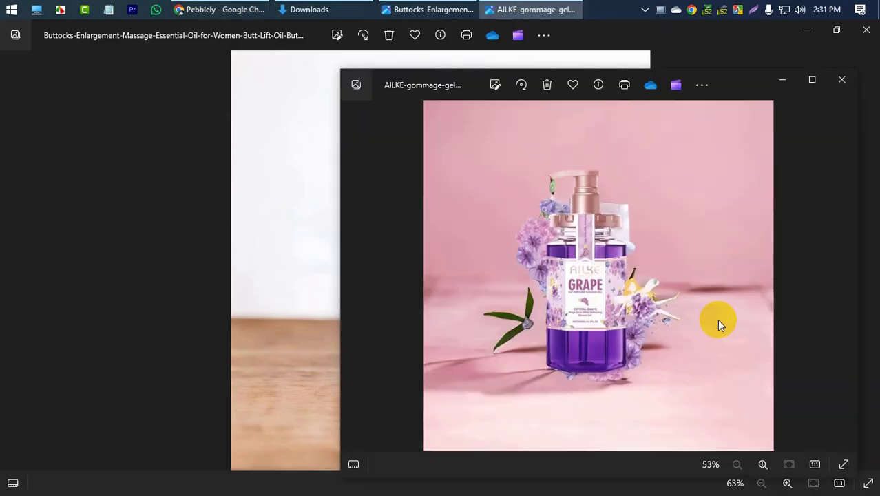
click(812, 80)
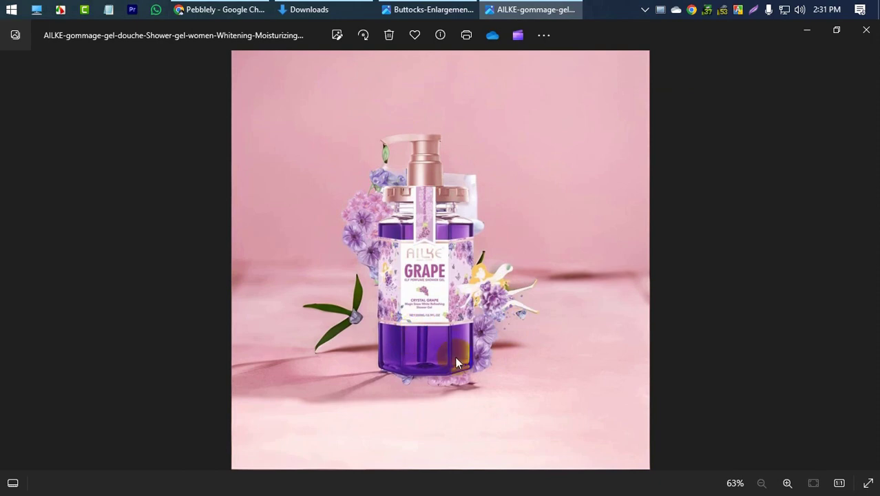
click(232, 8)
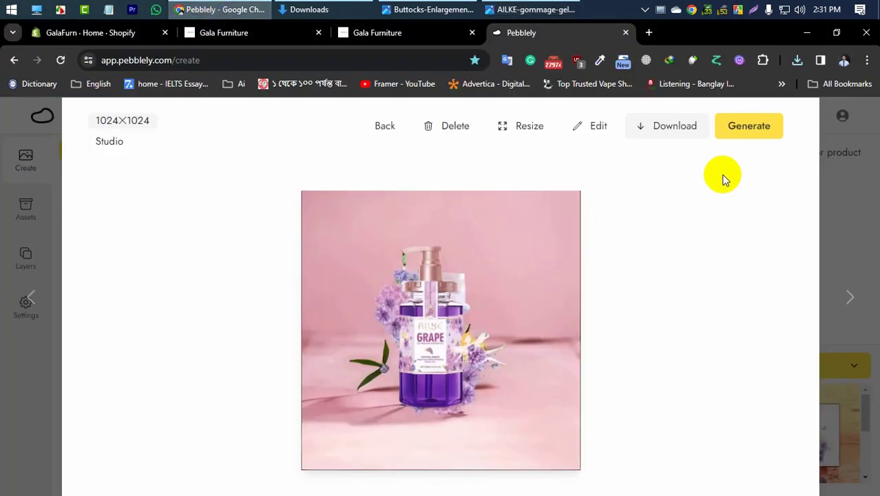
Step: Preview the Studio images of the shower gel one by one: blue water, yellow with rock, coral with leaves, and pink
click(859, 244)
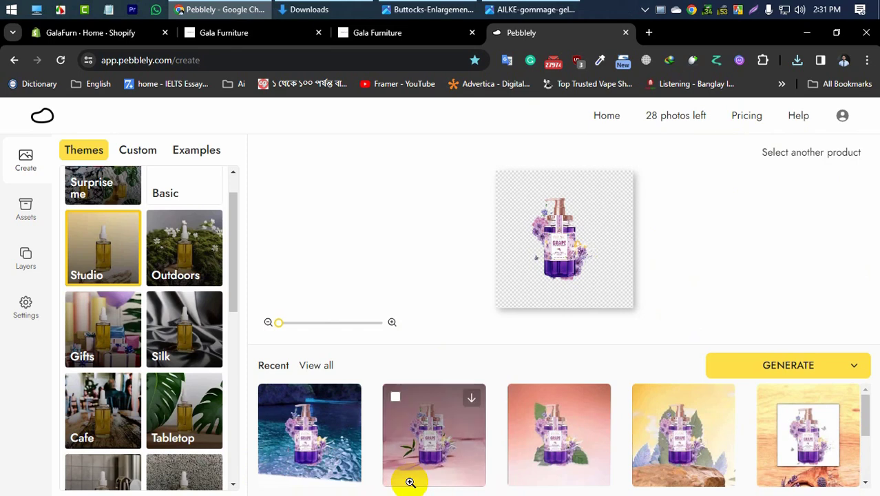
click(307, 455)
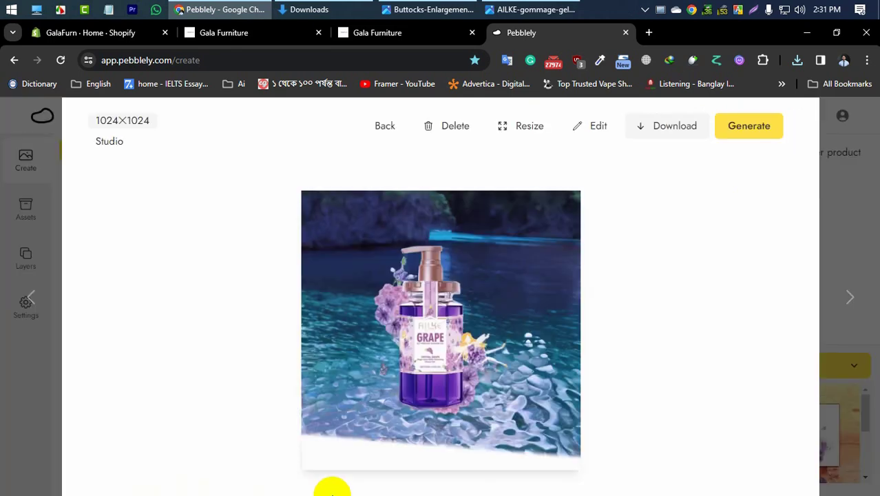
click(874, 230)
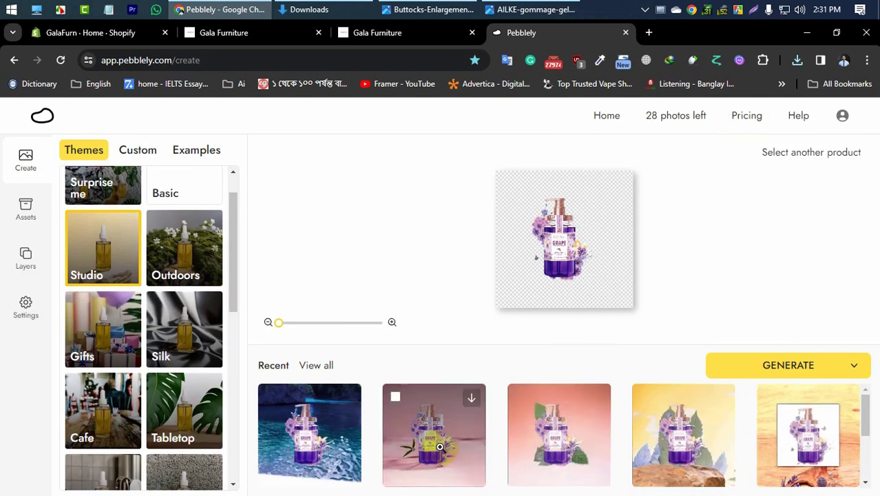
scroll(567, 455, down, 5)
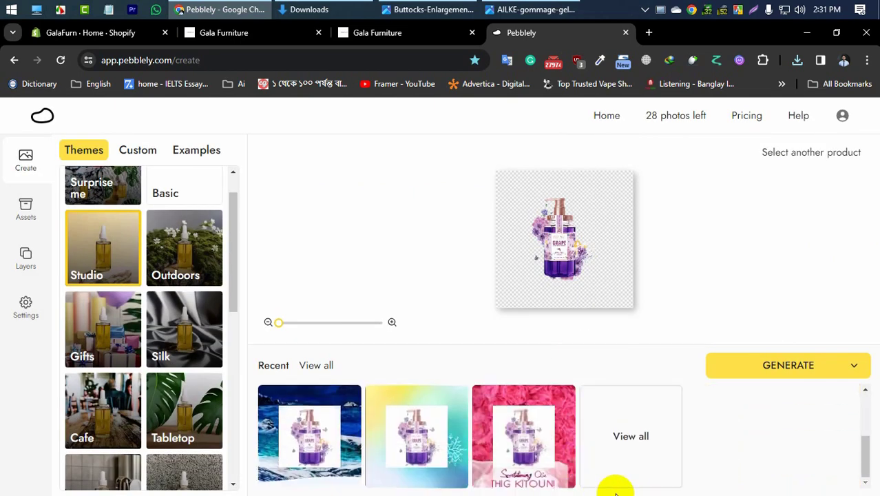
scroll(606, 484, up, 5)
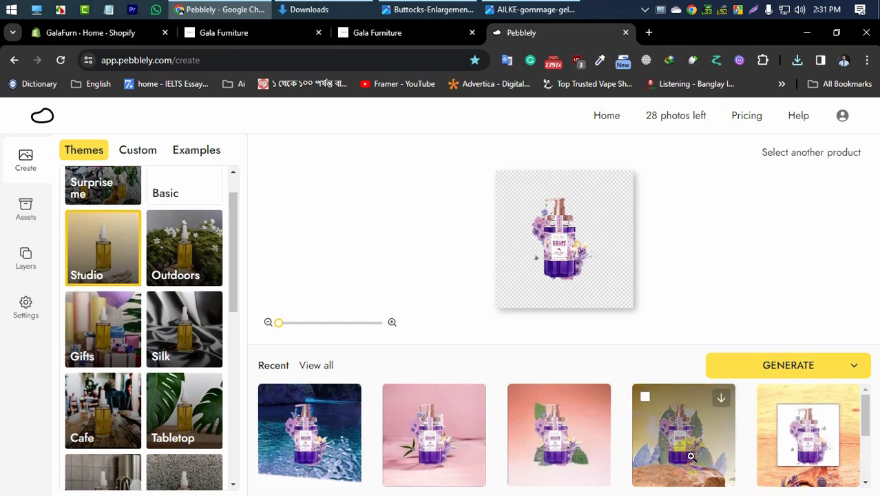
click(720, 483)
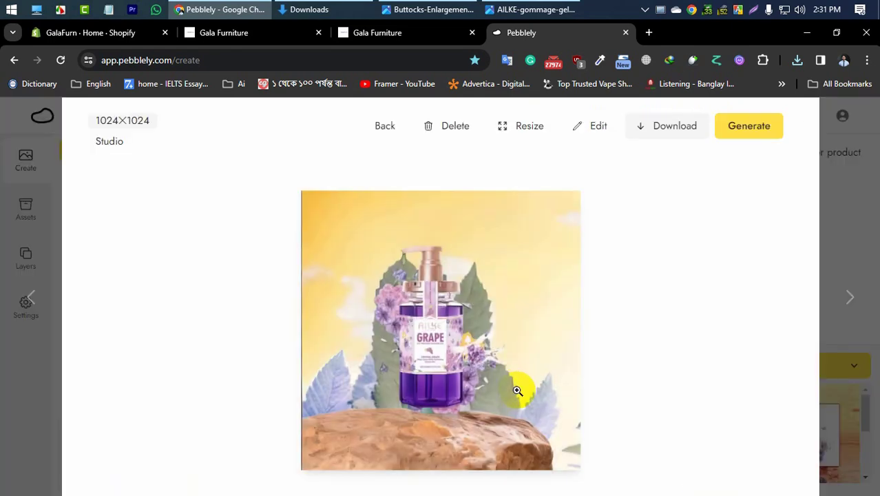
click(823, 234)
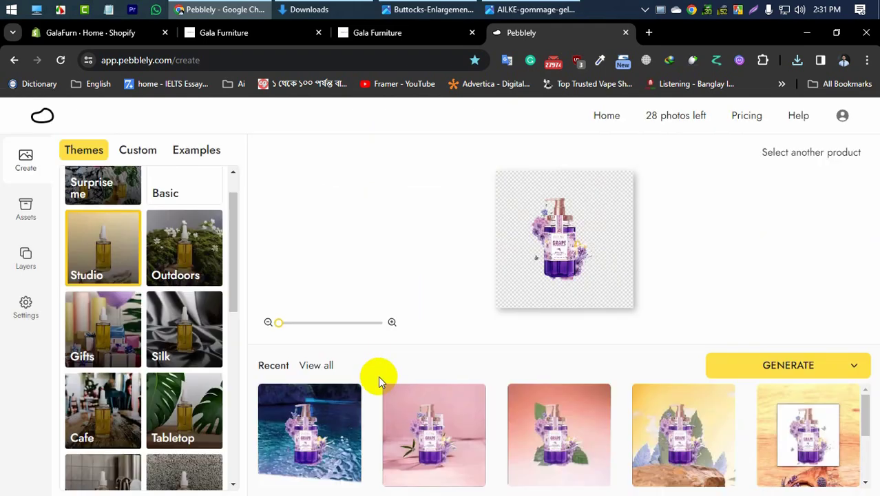
click(567, 454)
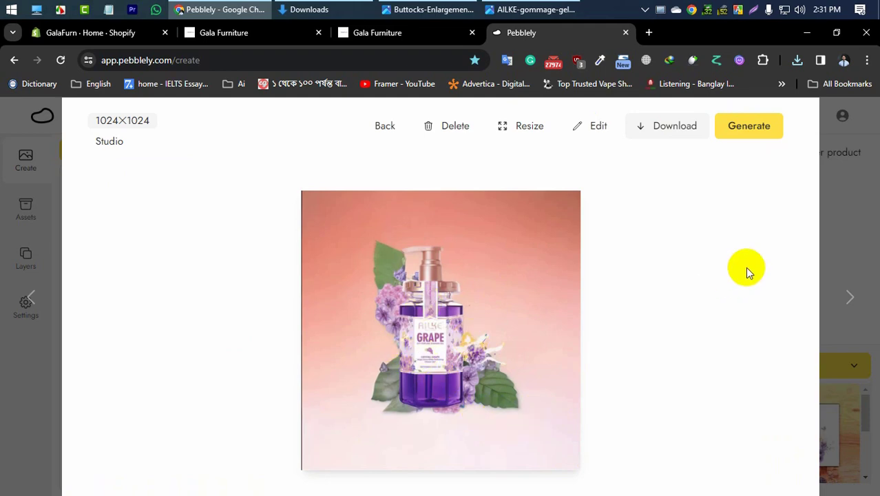
click(852, 225)
click(444, 453)
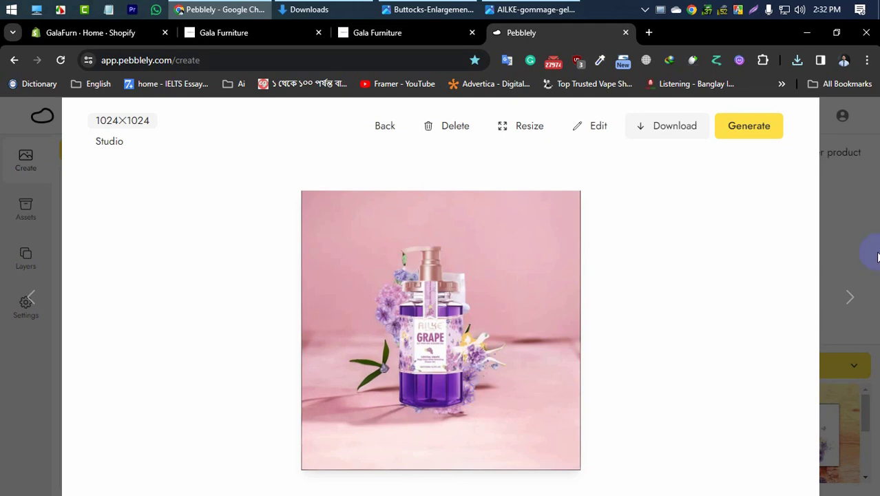
click(852, 246)
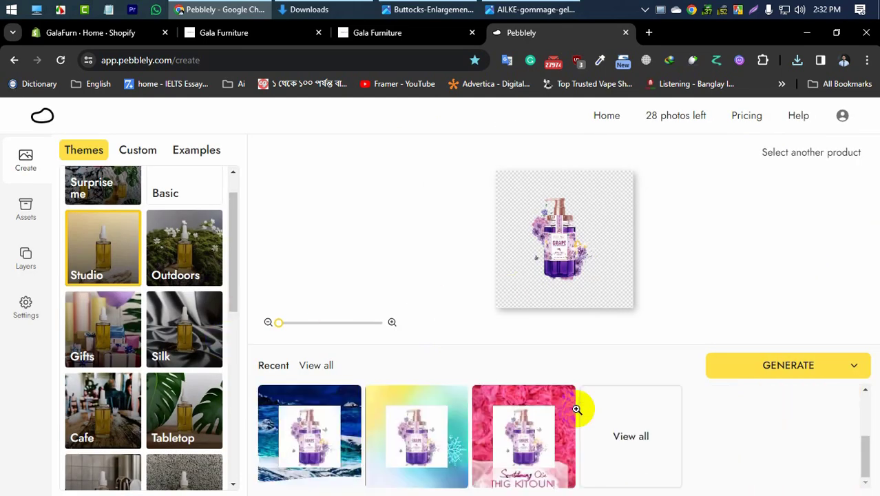
Step: Generate images of the shower gel with the Outdoors theme and preview the one on the yellow sandy background
mouse_move(480, 438)
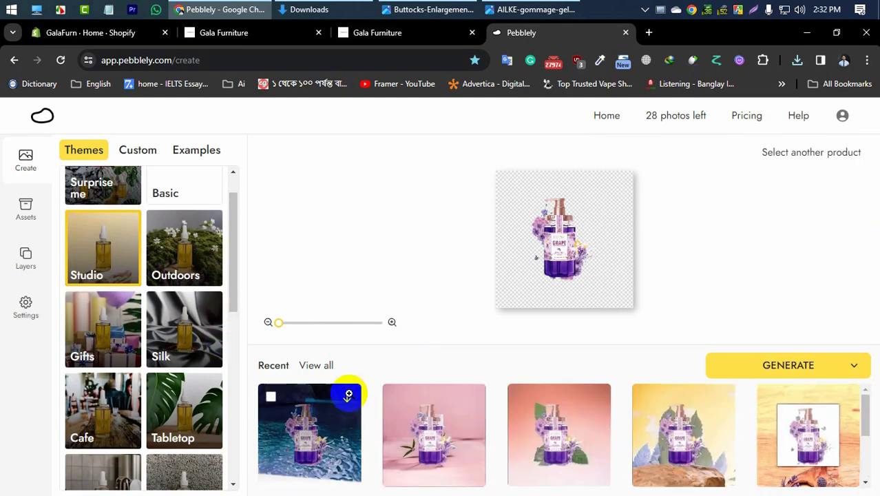
mouse_move(647, 444)
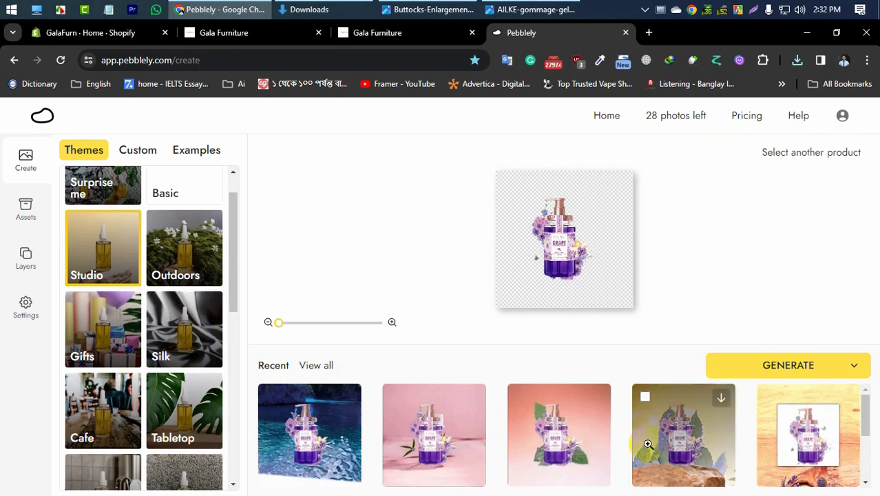
click(205, 237)
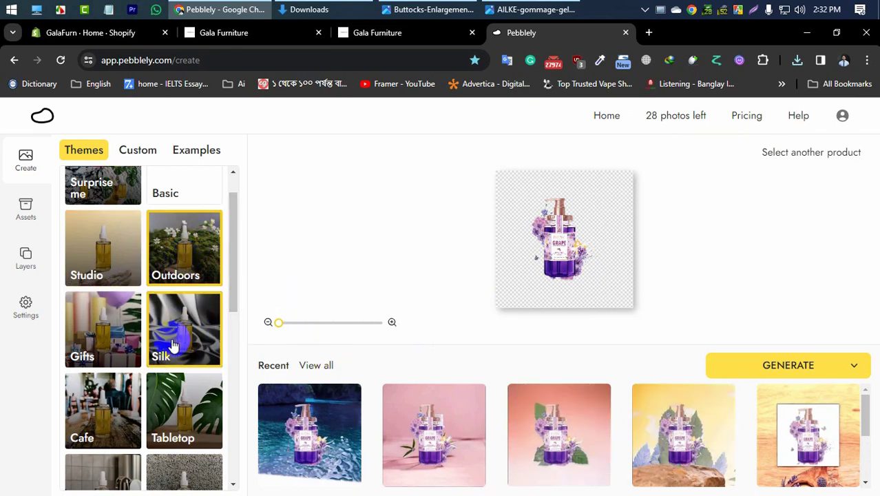
click(771, 358)
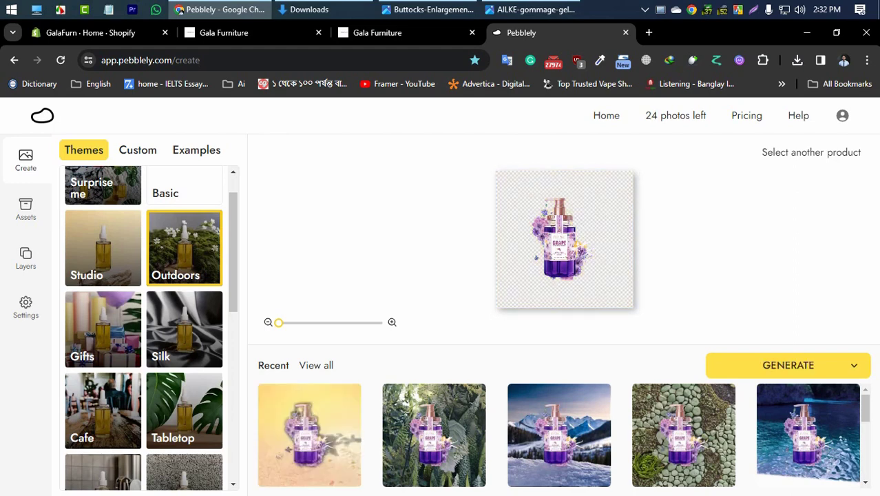
click(314, 467)
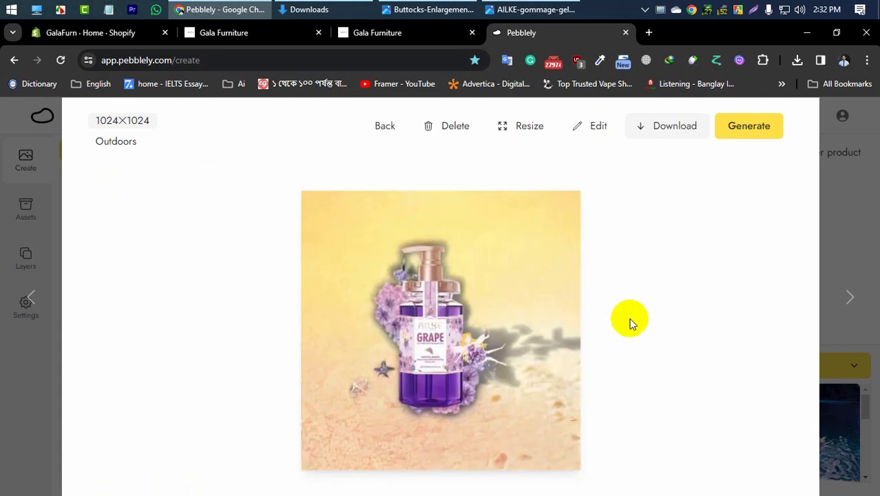
click(867, 235)
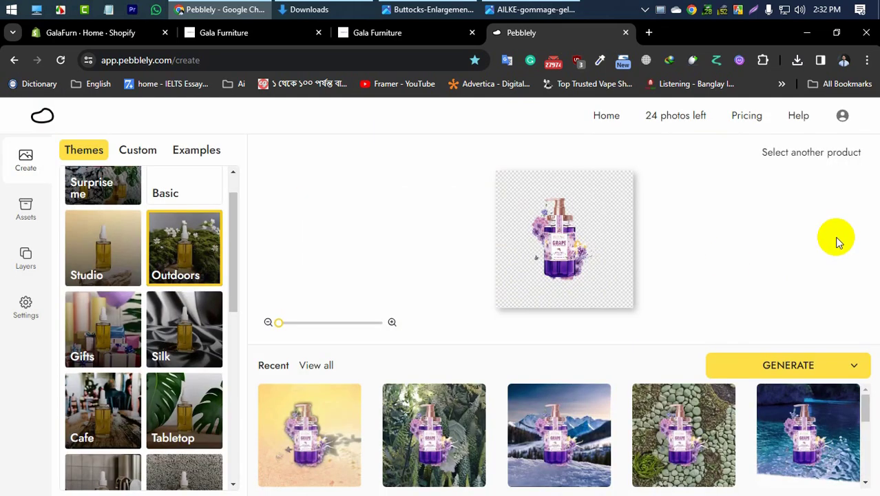
Step: Choose the Cafe background theme and generate images of the shower gel
scroll(133, 413, down, 1)
scroll(133, 413, down, 3)
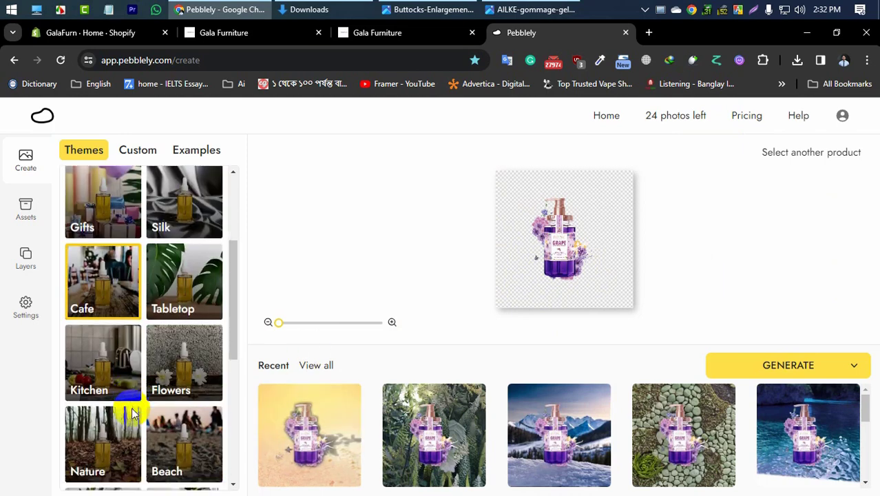
click(116, 361)
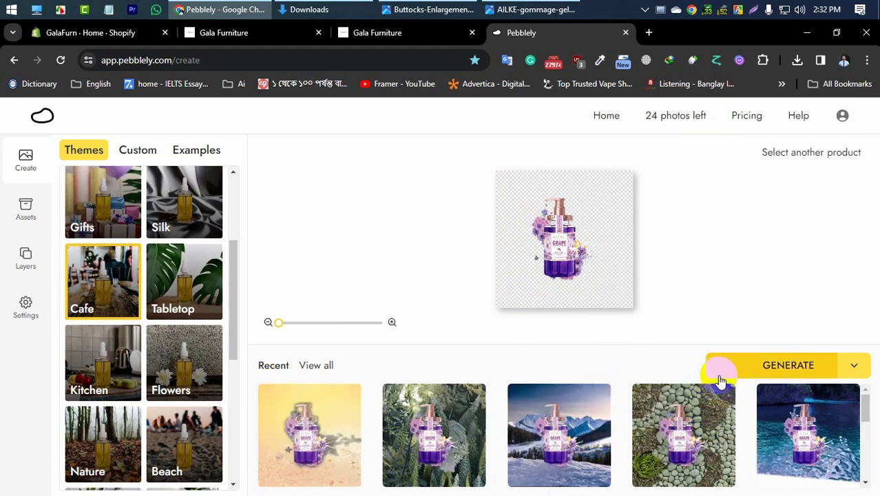
click(111, 359)
click(110, 282)
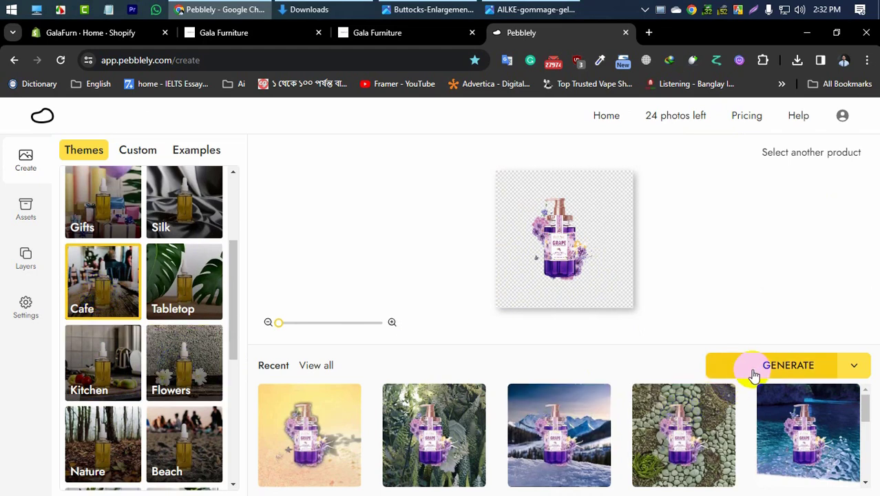
click(752, 372)
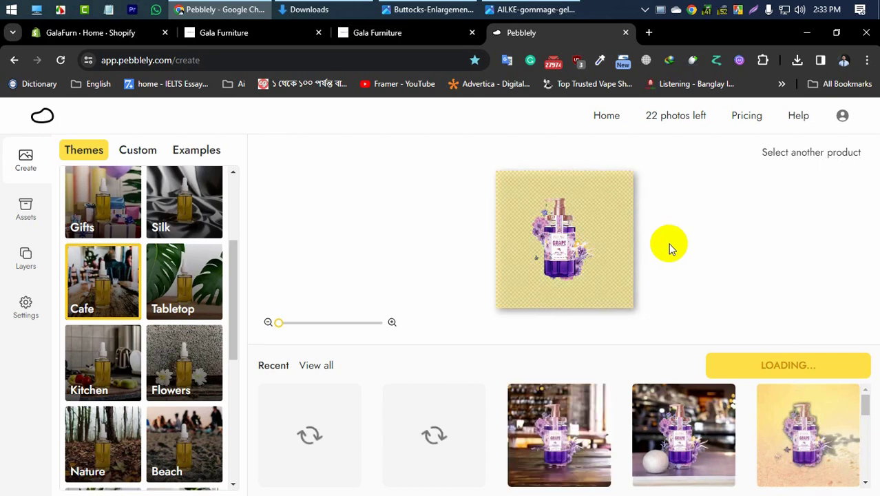
Step: Preview the generated Cafe images of the shower gel, including the one with the white ball on the counter
click(571, 463)
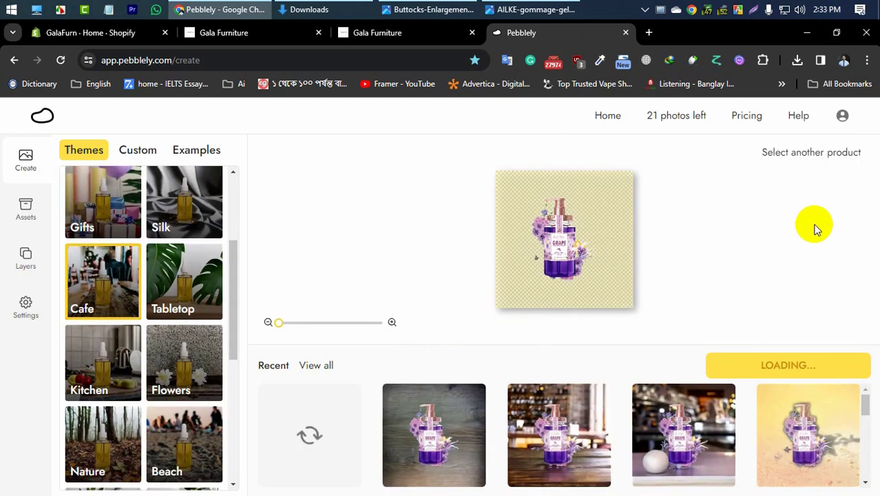
click(833, 203)
click(680, 464)
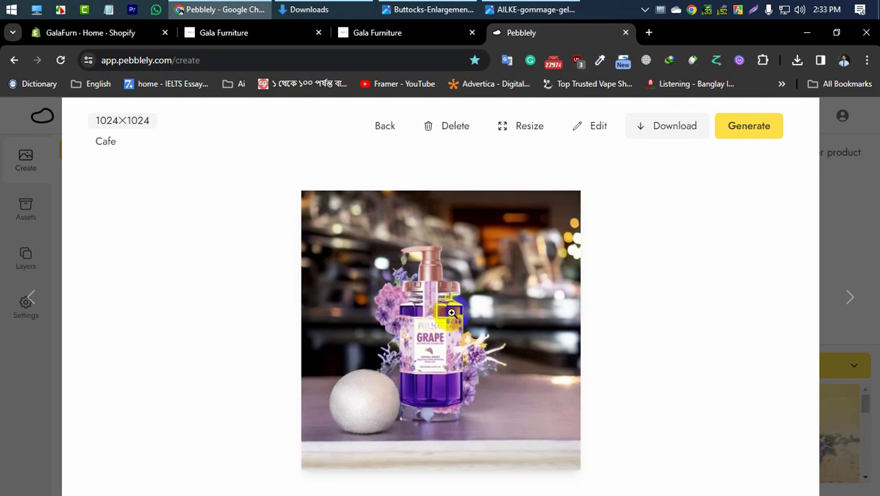
click(851, 212)
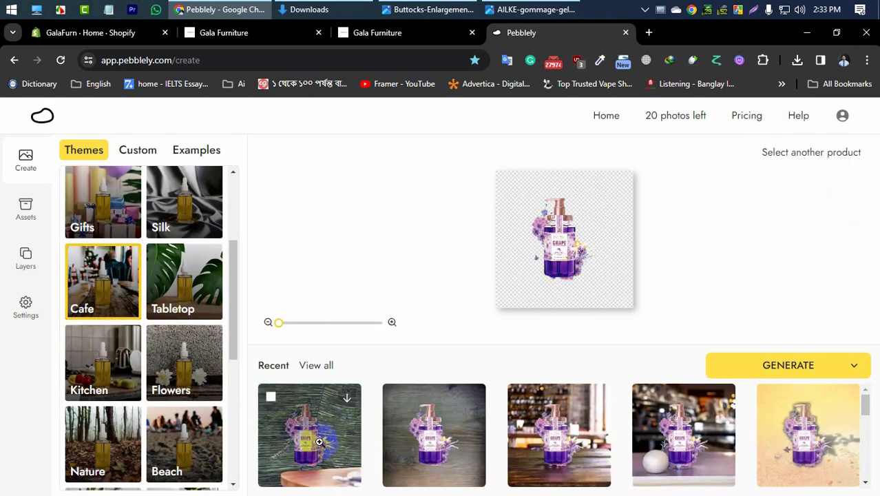
Step: Browse the rest of the background themes, choose Flowers and generate images of the shower gel
scroll(318, 436, down, 2)
scroll(196, 427, down, 3)
scroll(131, 427, down, 2)
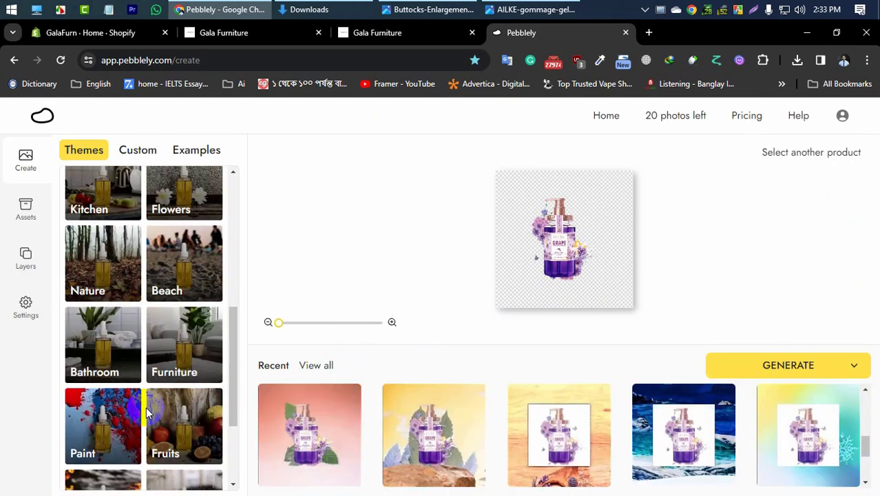
scroll(147, 411, down, 1)
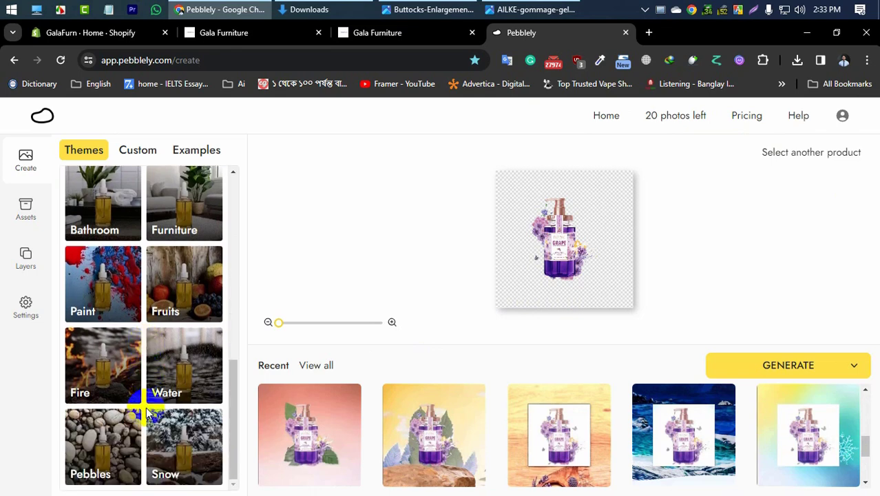
scroll(147, 411, up, 5)
scroll(409, 397, up, 2)
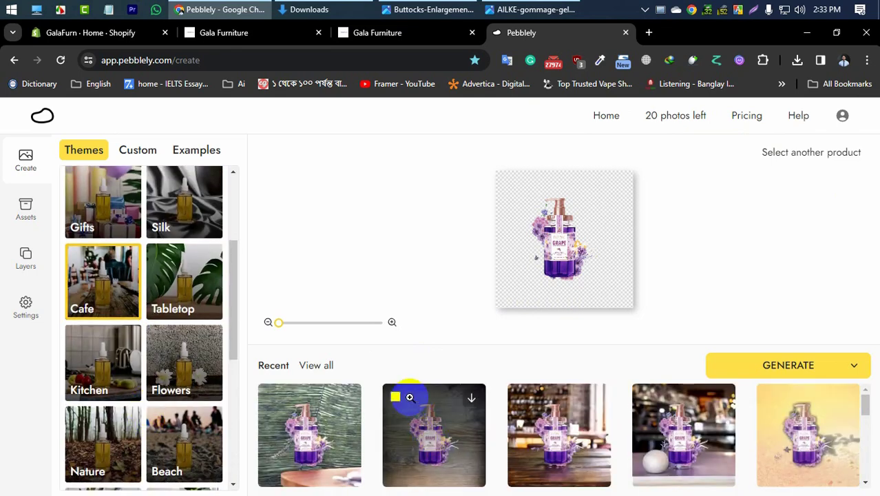
click(151, 278)
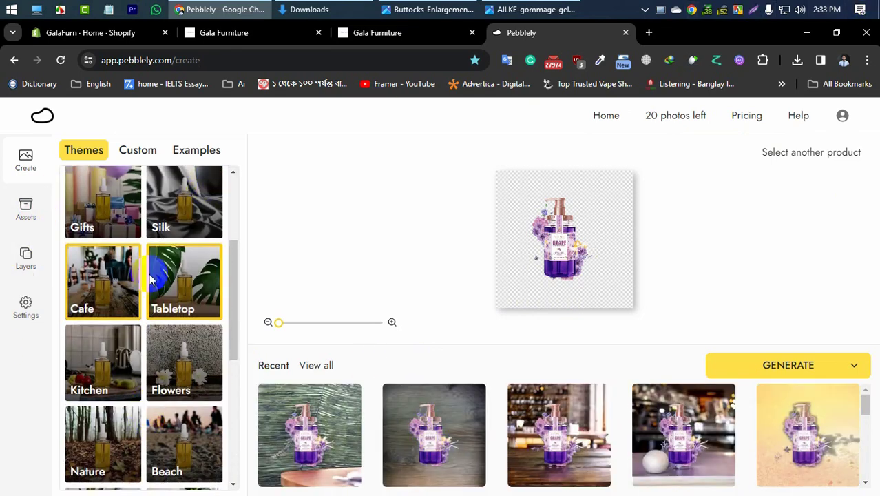
click(183, 370)
click(763, 371)
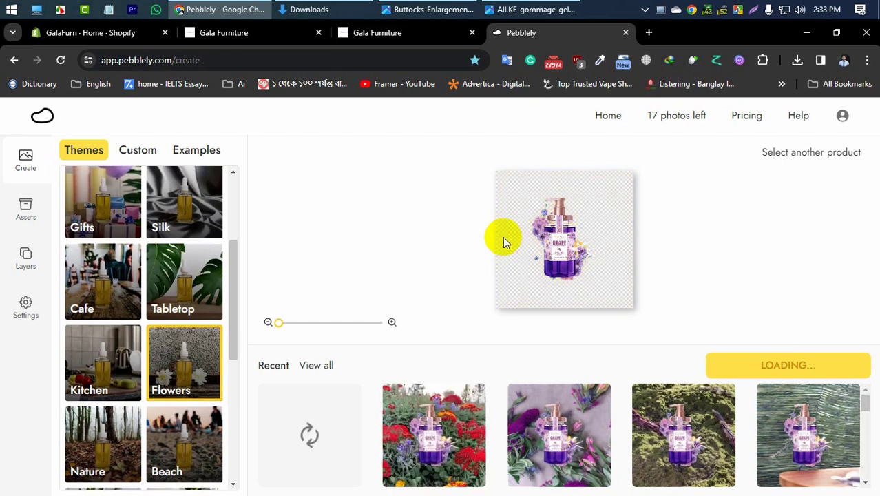
Step: Preview the Flowers images of the shower gel, including the purple flowers on fabric and the white background
click(600, 469)
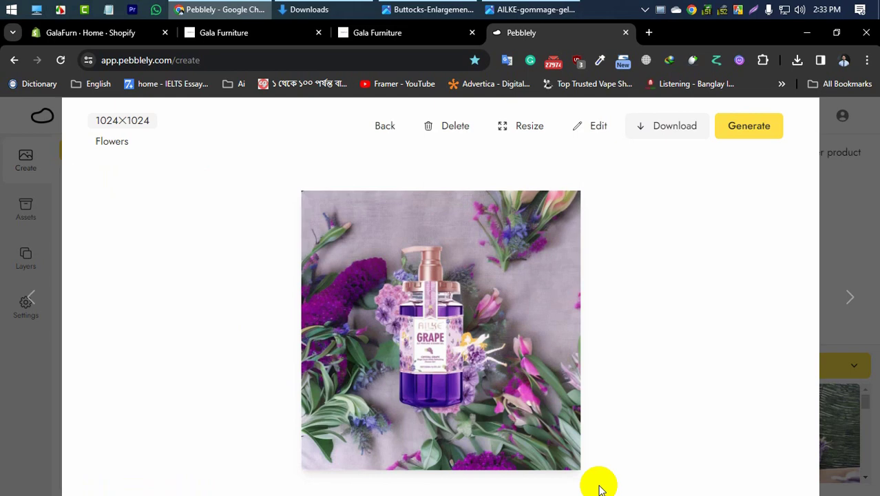
click(844, 227)
click(451, 455)
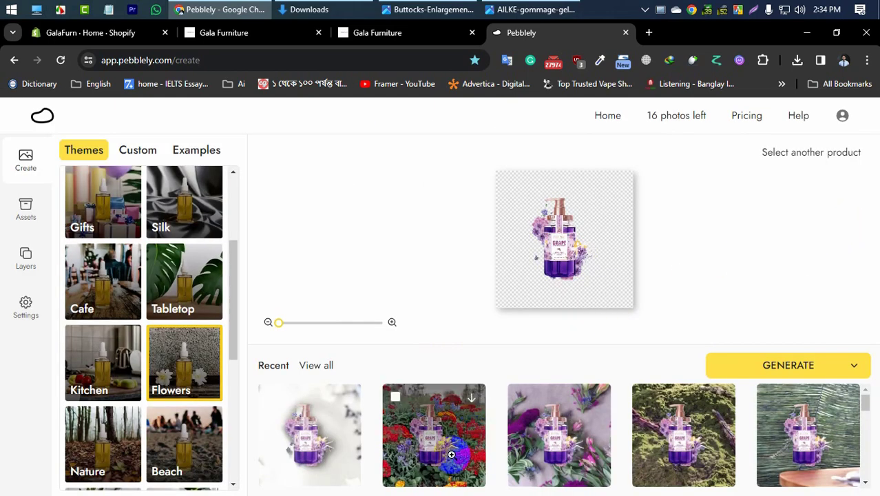
click(294, 465)
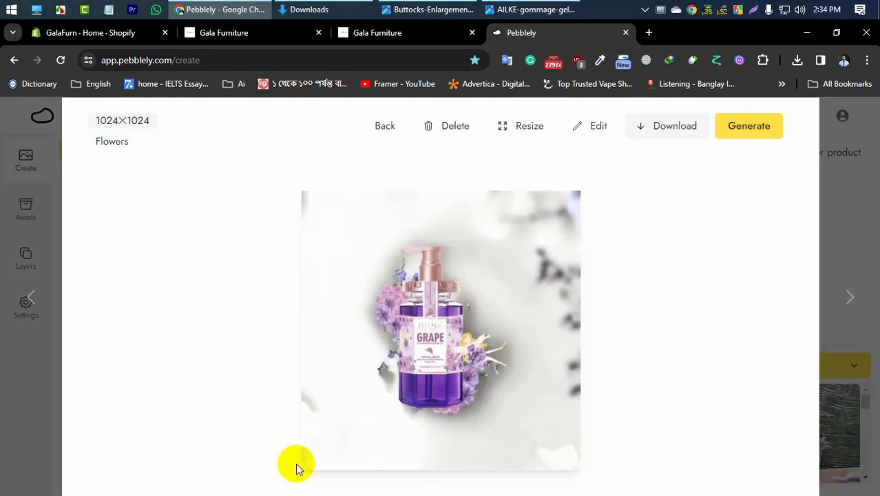
click(861, 202)
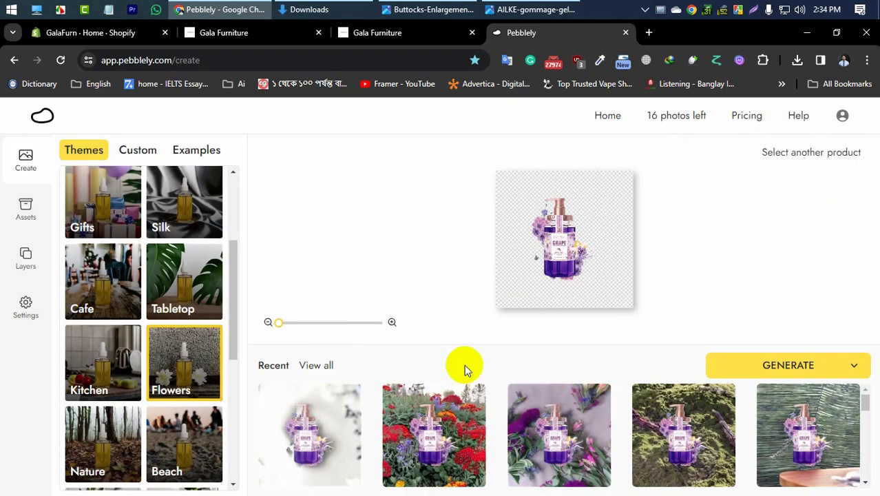
Step: Look through the available background themes, including Studio, Cafe, Tabletop and Flowers
scroll(114, 406, up, 5)
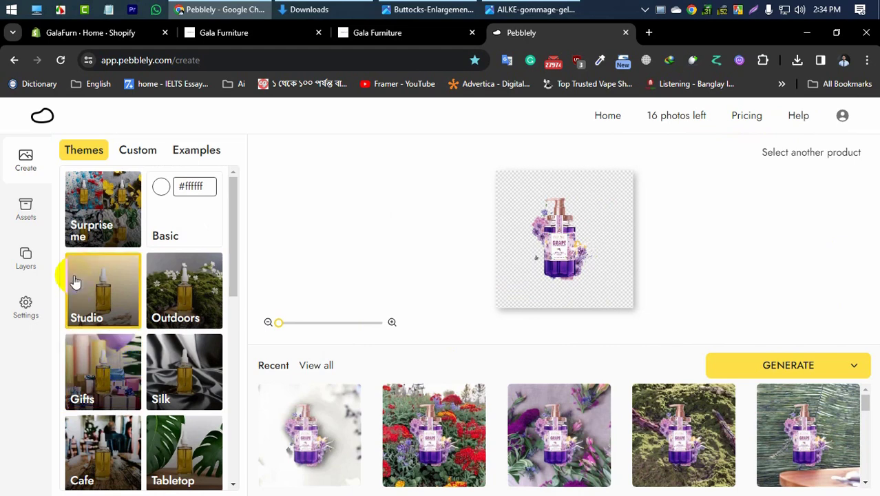
scroll(104, 310, down, 1)
click(108, 406)
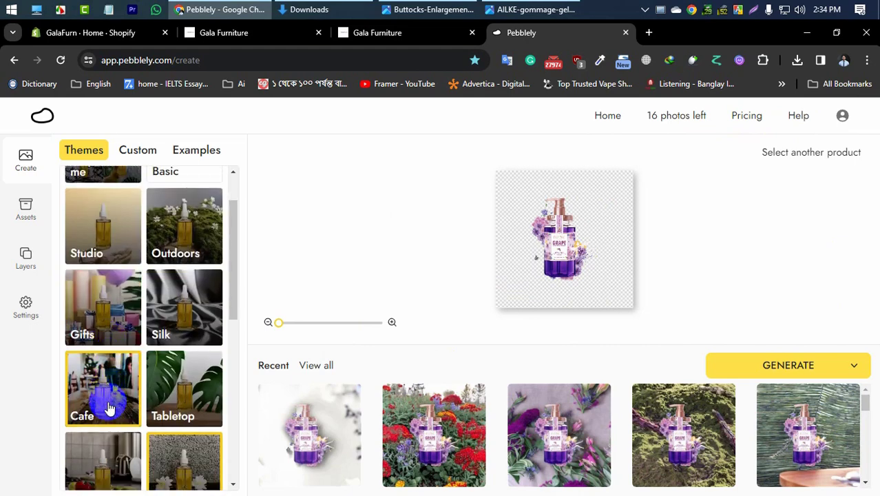
click(178, 413)
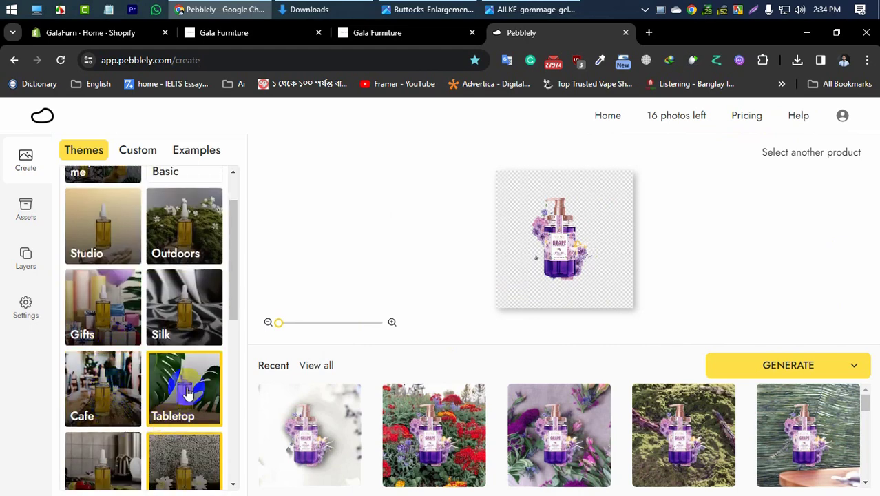
click(112, 379)
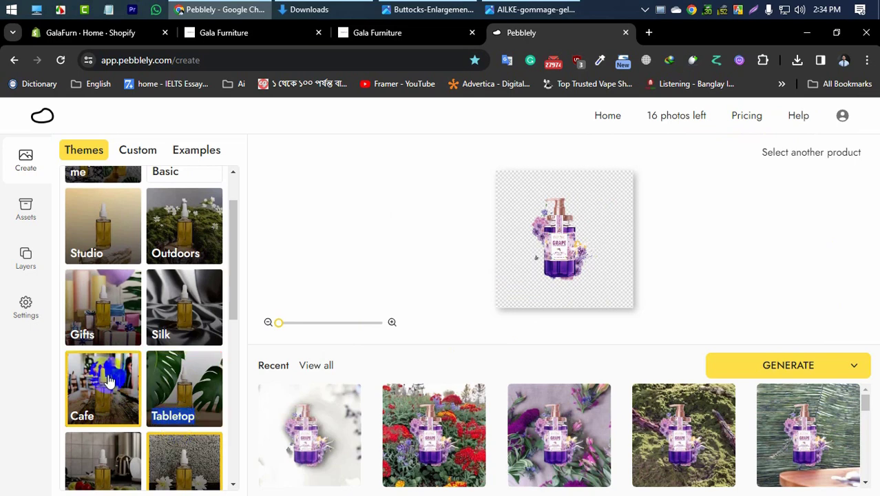
scroll(89, 344, up, 1)
click(359, 249)
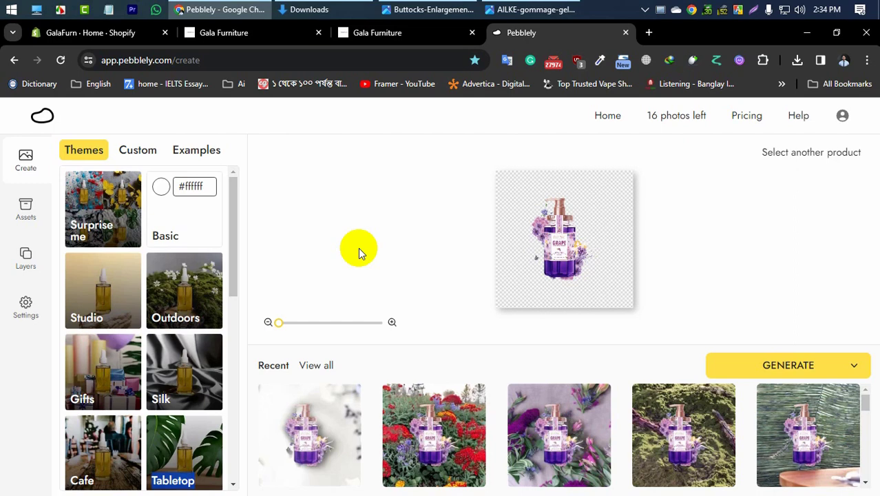
scroll(56, 341, down, 3)
click(183, 275)
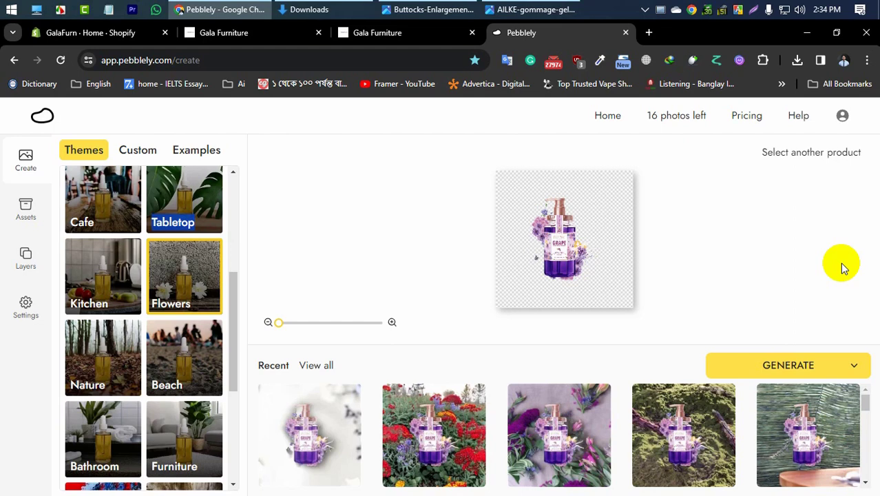
Step: Review the pricing of the Pebblely, Pebblely Pro and Pebblely Bespoke plans, and close the subscription page
click(745, 117)
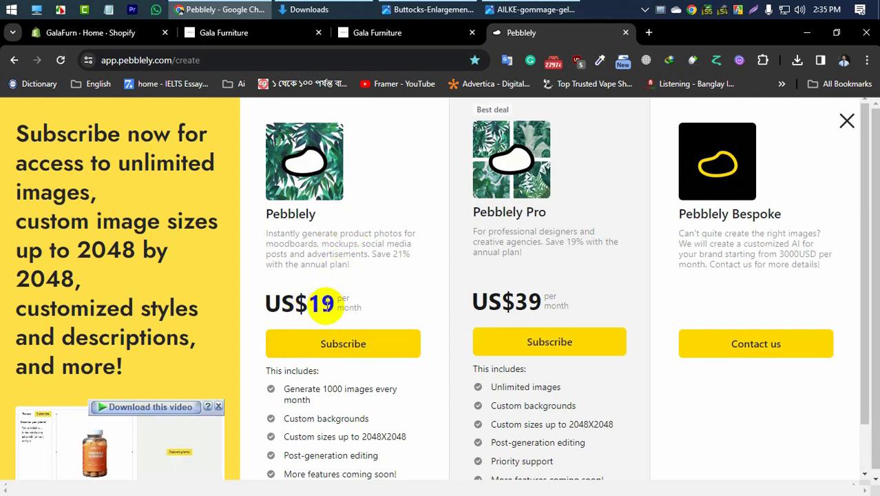
click(846, 121)
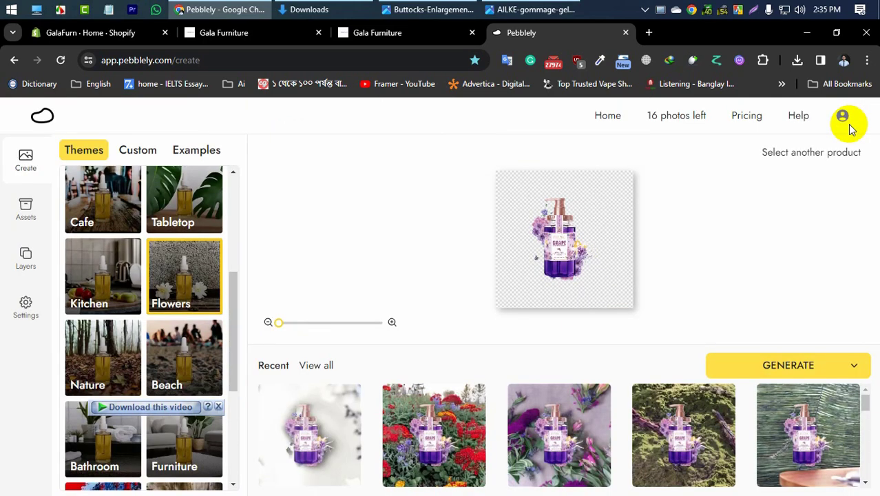
Step: Browse the recent generated images and open the Studio image of the shower gel on a pink background
scroll(822, 323, up, 2)
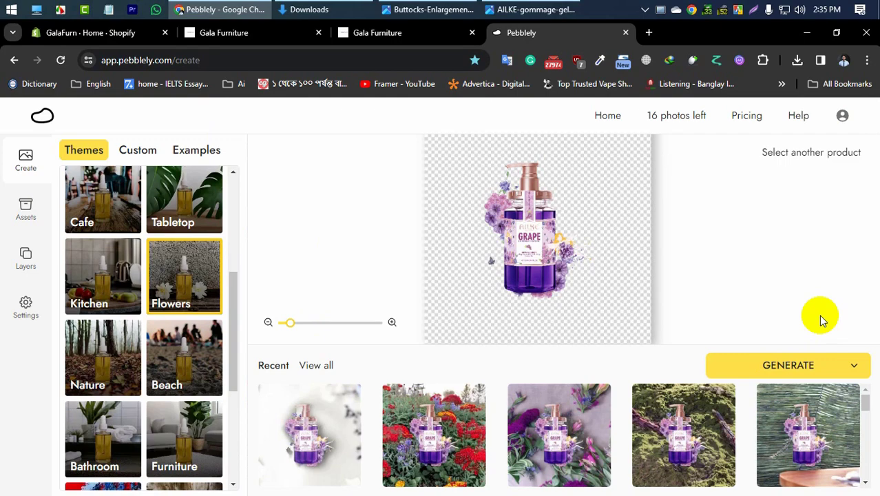
scroll(509, 441, down, 3)
scroll(454, 454, up, 2)
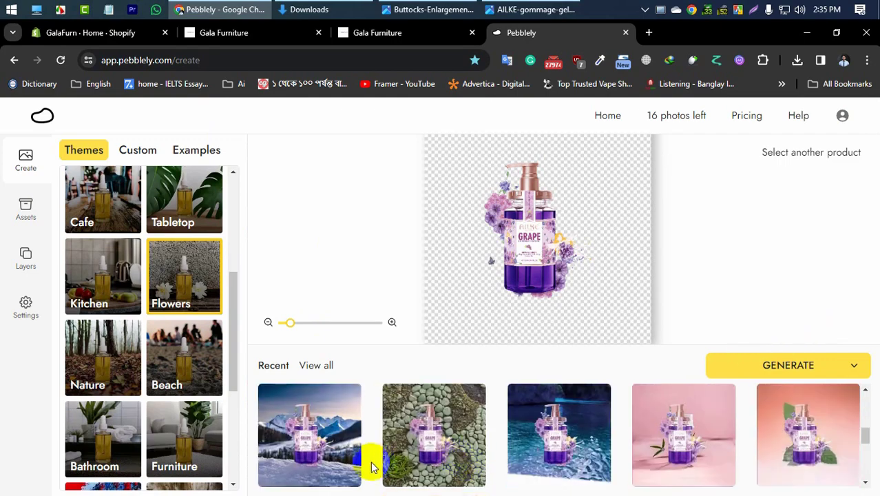
scroll(375, 470, down, 3)
scroll(404, 472, up, 3)
scroll(424, 474, down, 2)
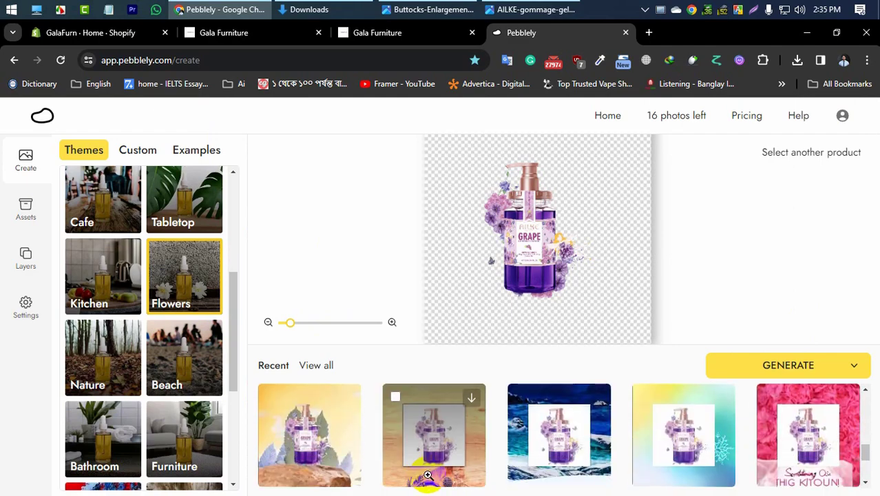
scroll(427, 475, up, 2)
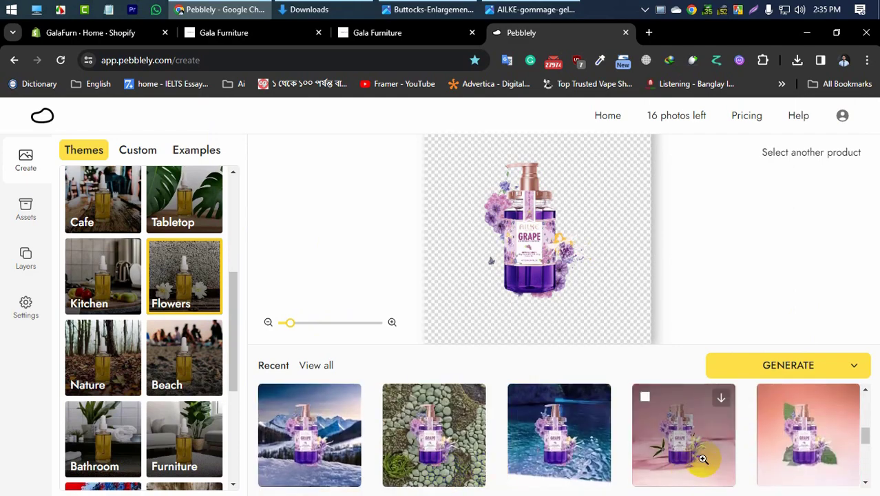
click(685, 455)
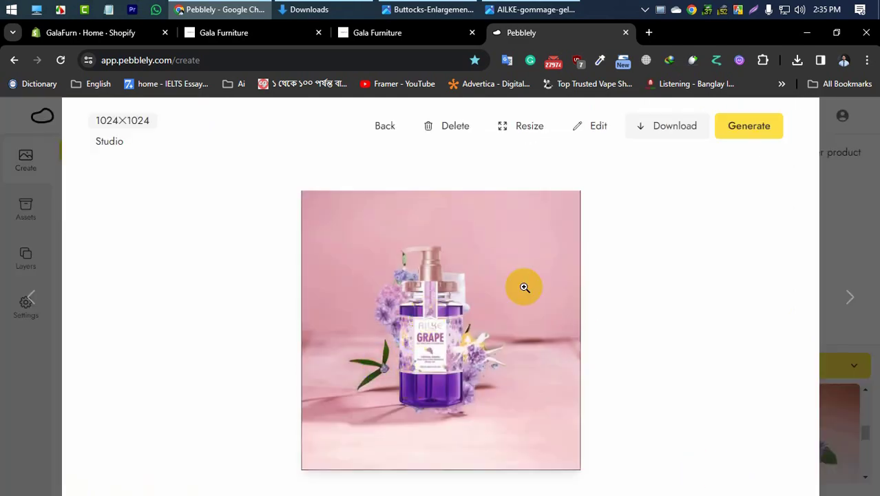
Step: Download the pink Studio image, inspect it in a maximized photo viewer, and switch back to Pebblely in Chrome
click(693, 128)
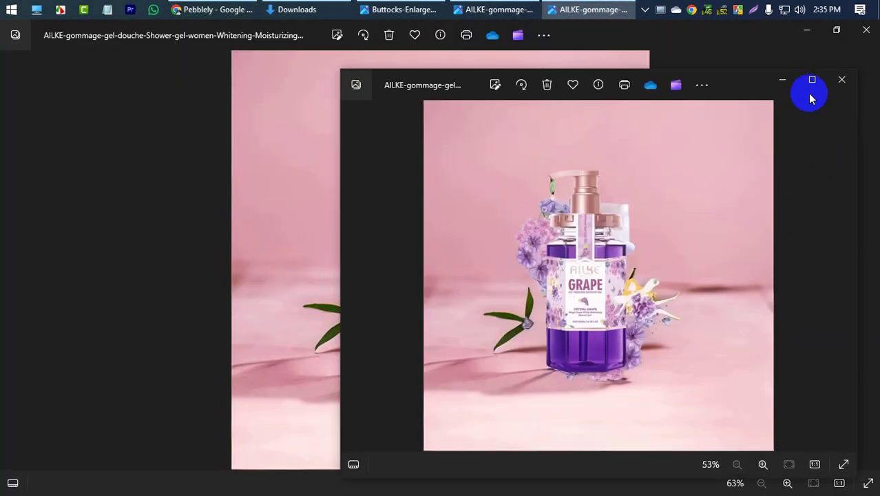
click(810, 80)
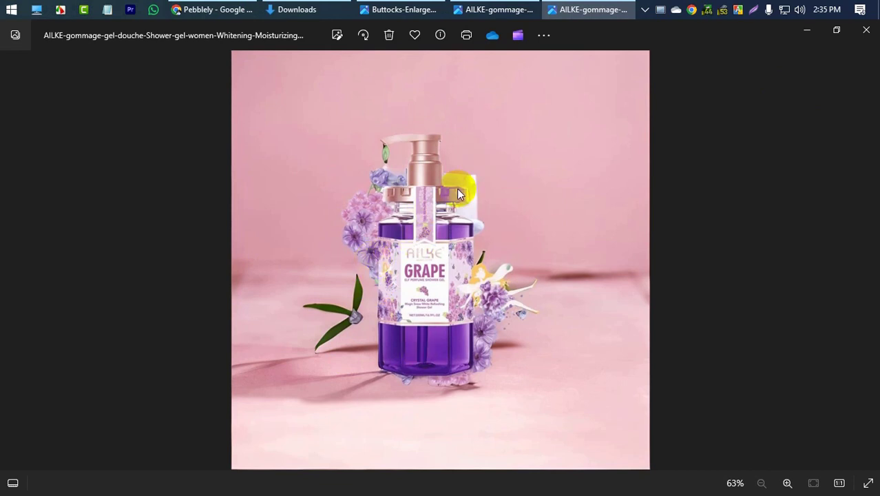
click(216, 10)
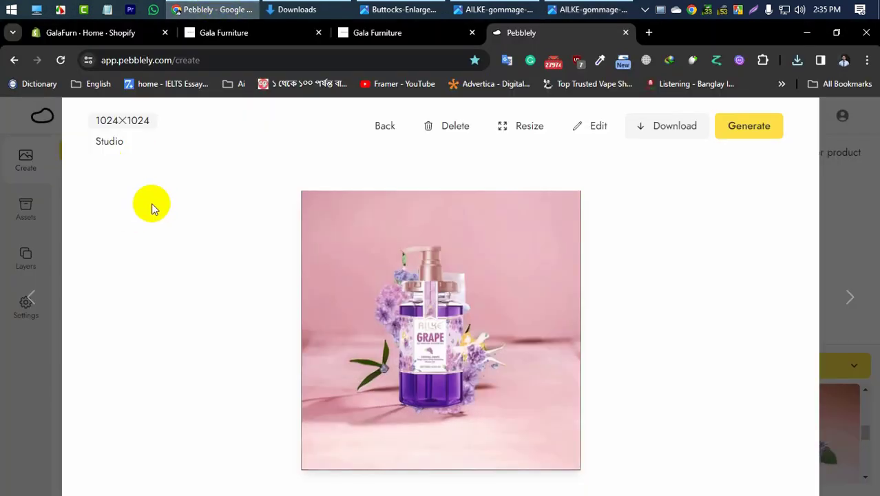